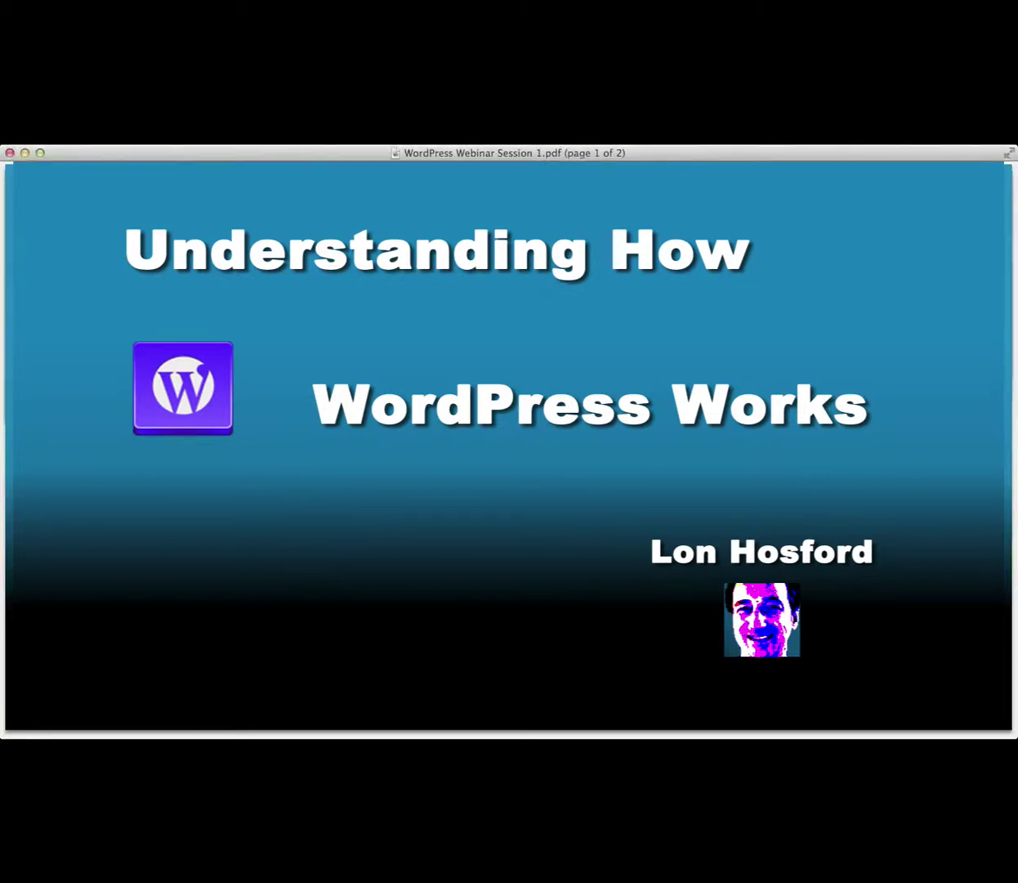
Advance the Preview slides PDF from the webinar title slide to page 2.
key(Down)
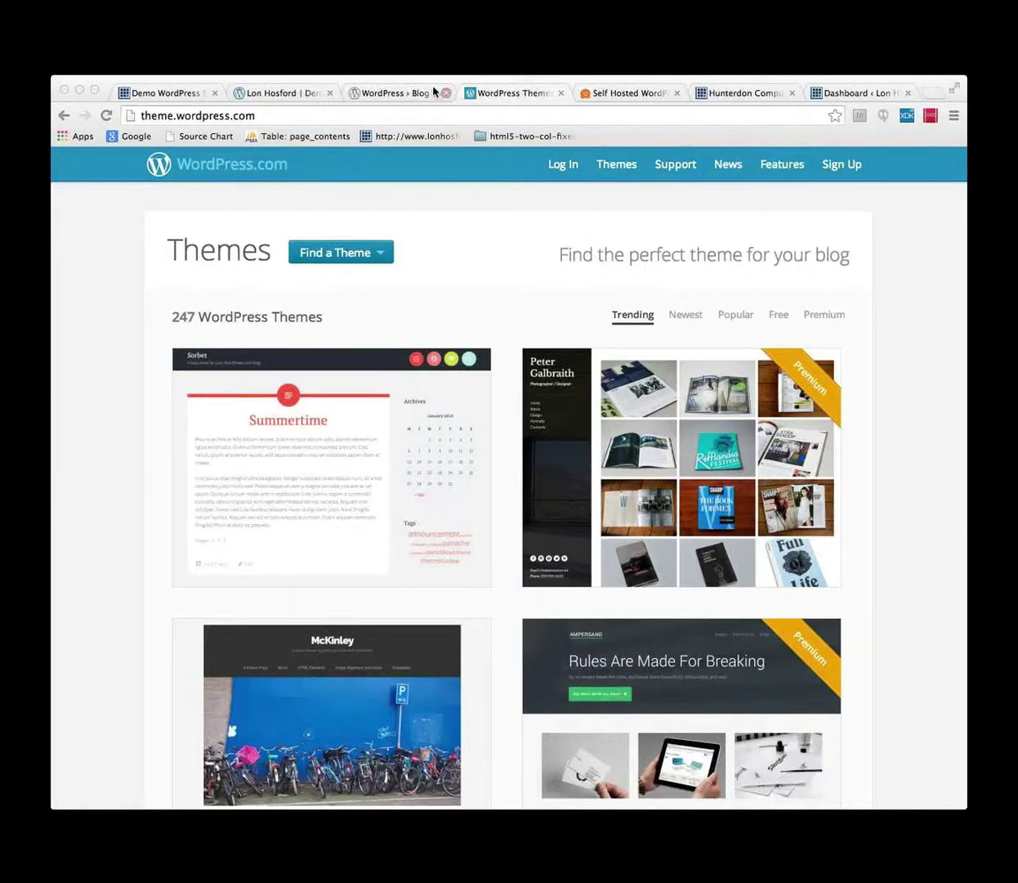
Switch to the 'WordPress › Blog' tab showing the wordpress.org homepage with the 3.8.1 download.
click(407, 95)
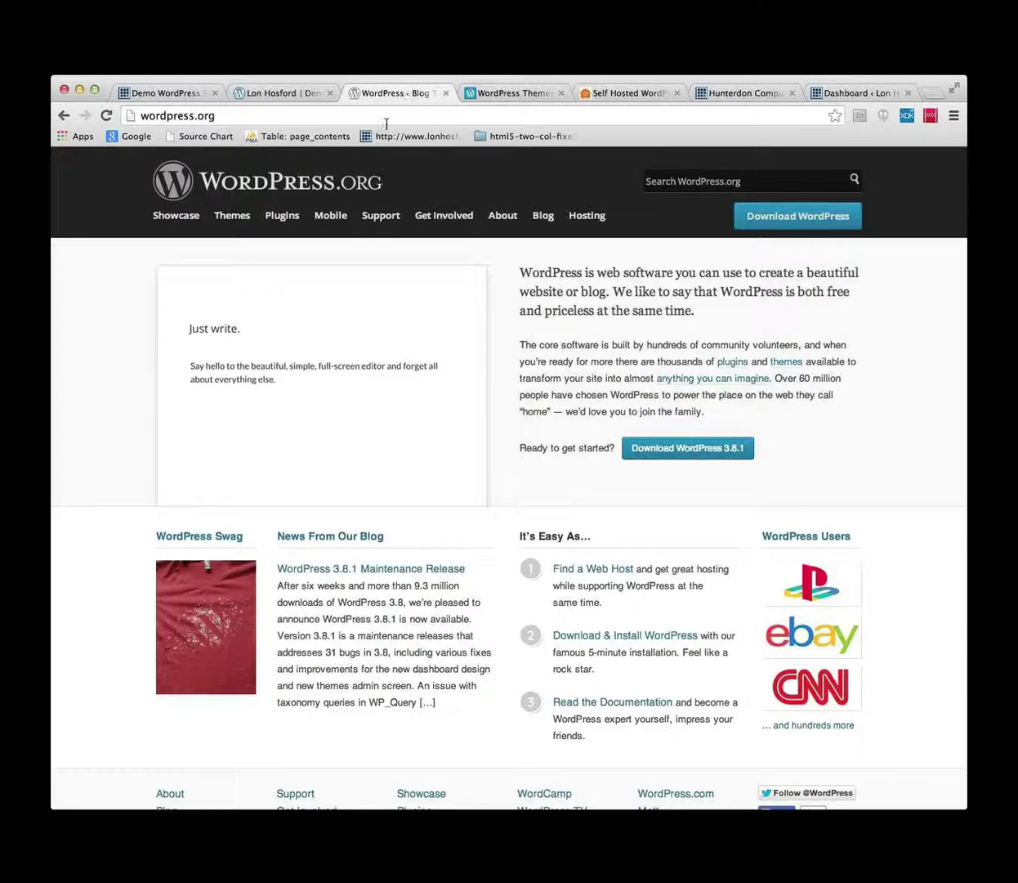
Flip between the WordPress.com Themes and wordpress.org tabs, ending on the 247-theme WordPress.com page.
click(517, 93)
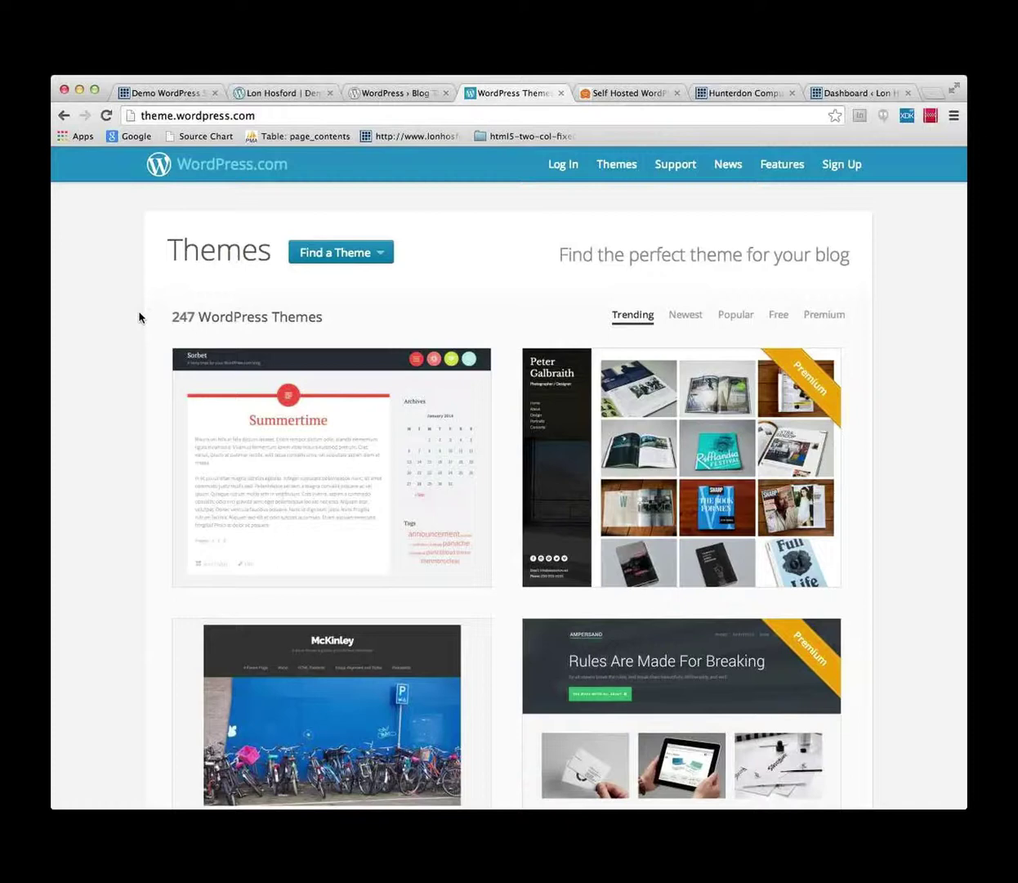
click(404, 94)
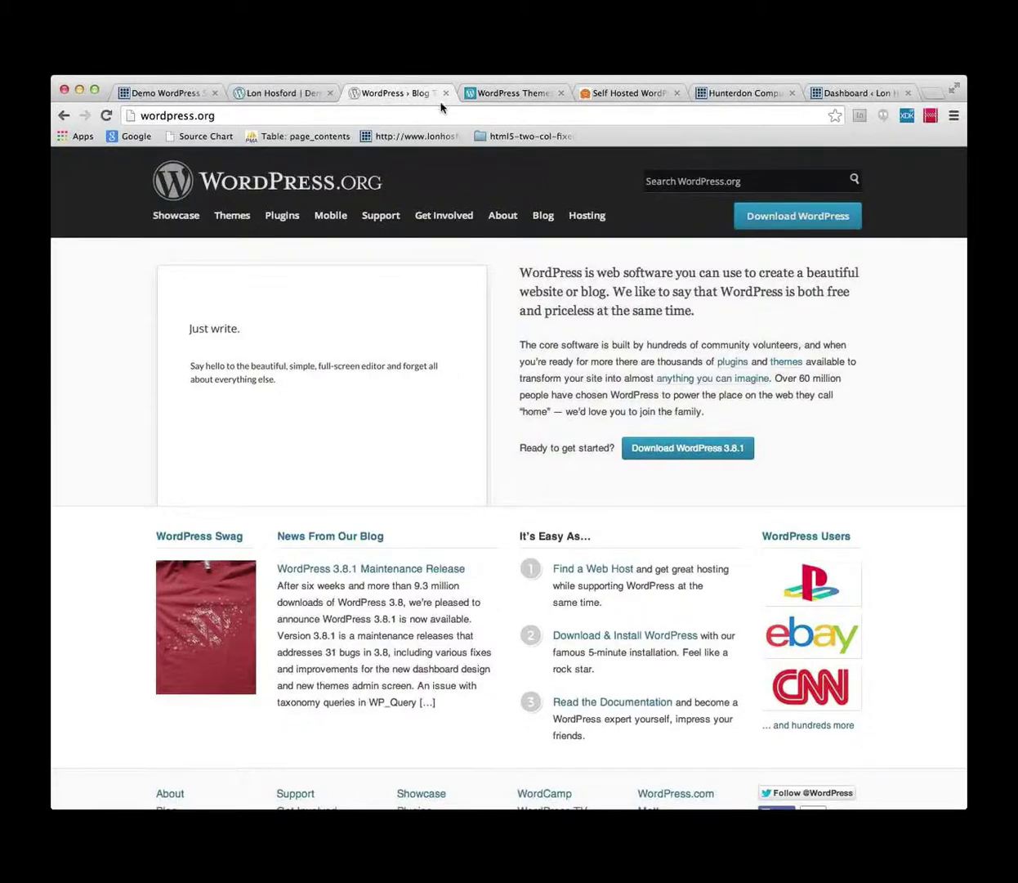
click(509, 94)
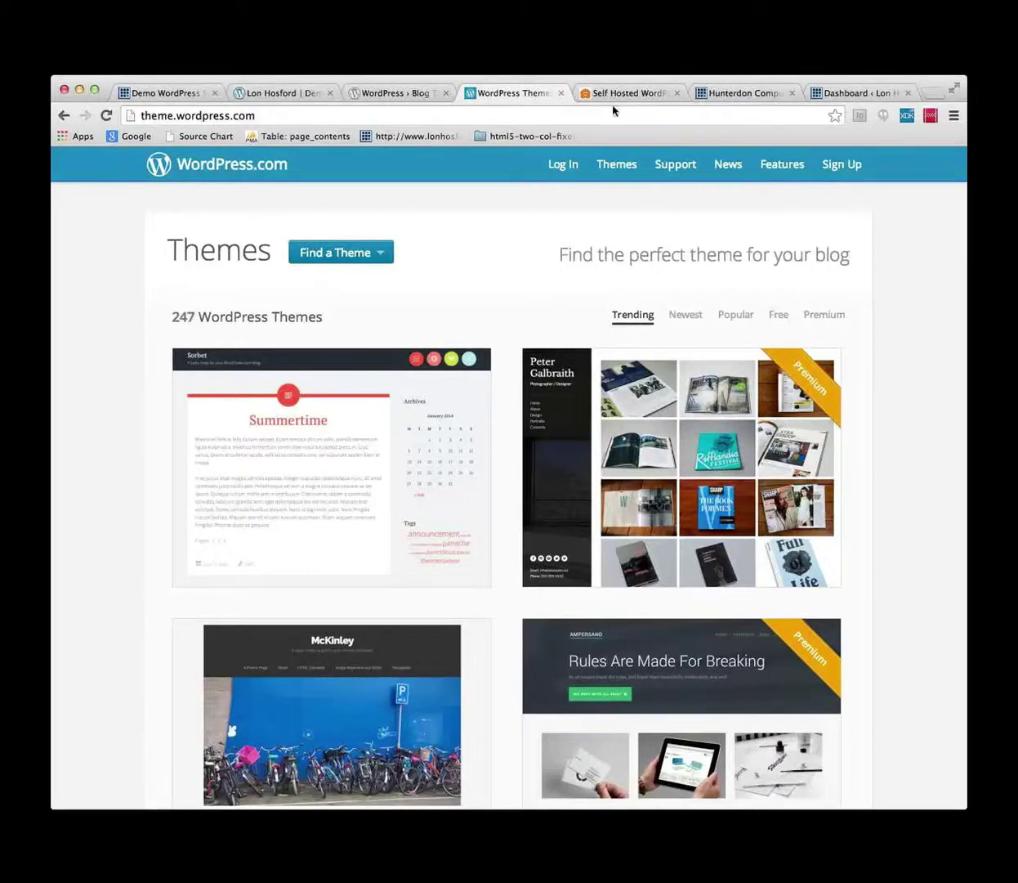
View the wpbeginner self-hosted vs WordPress.com article, then open a blank new tab.
click(633, 95)
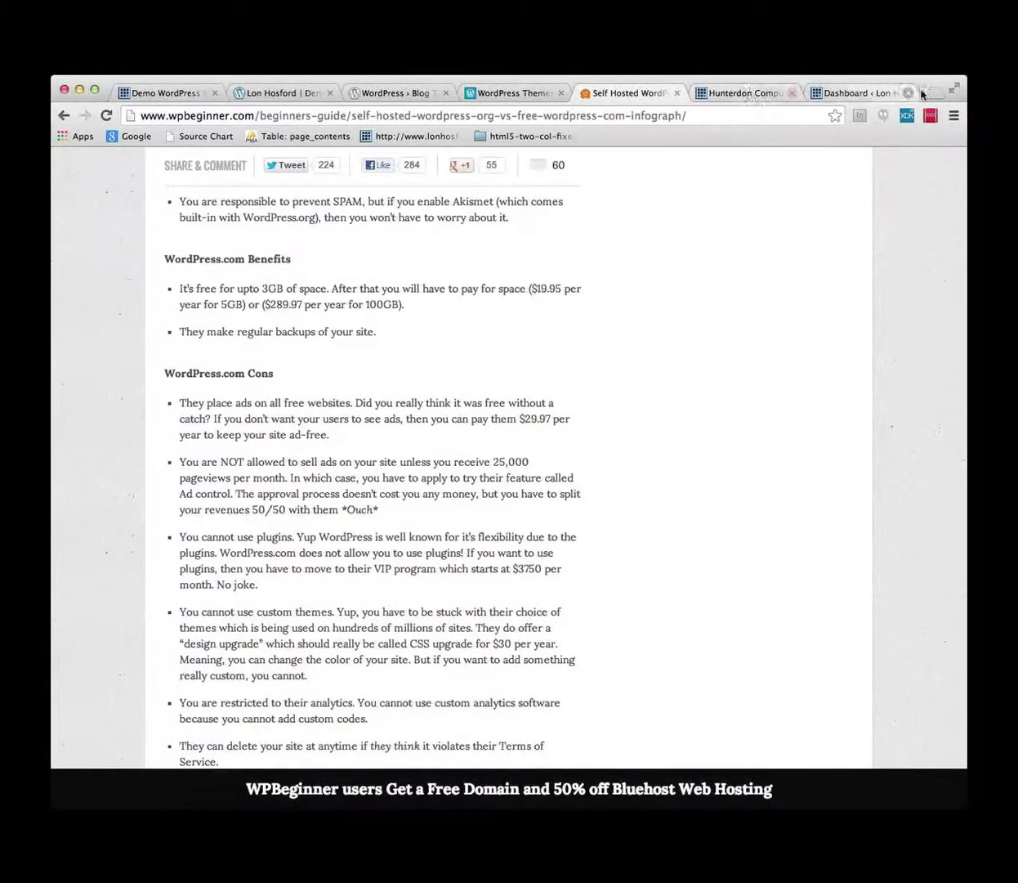
key(super+t)
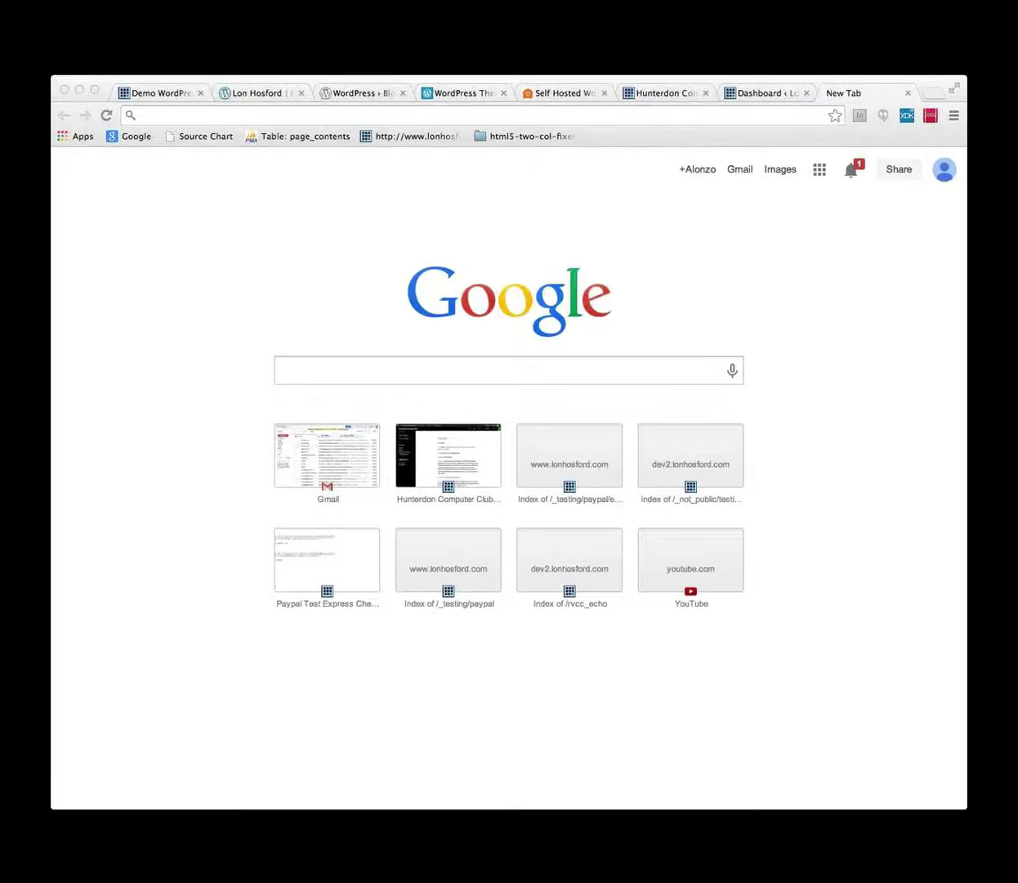
click(309, 114)
text(squarespace)
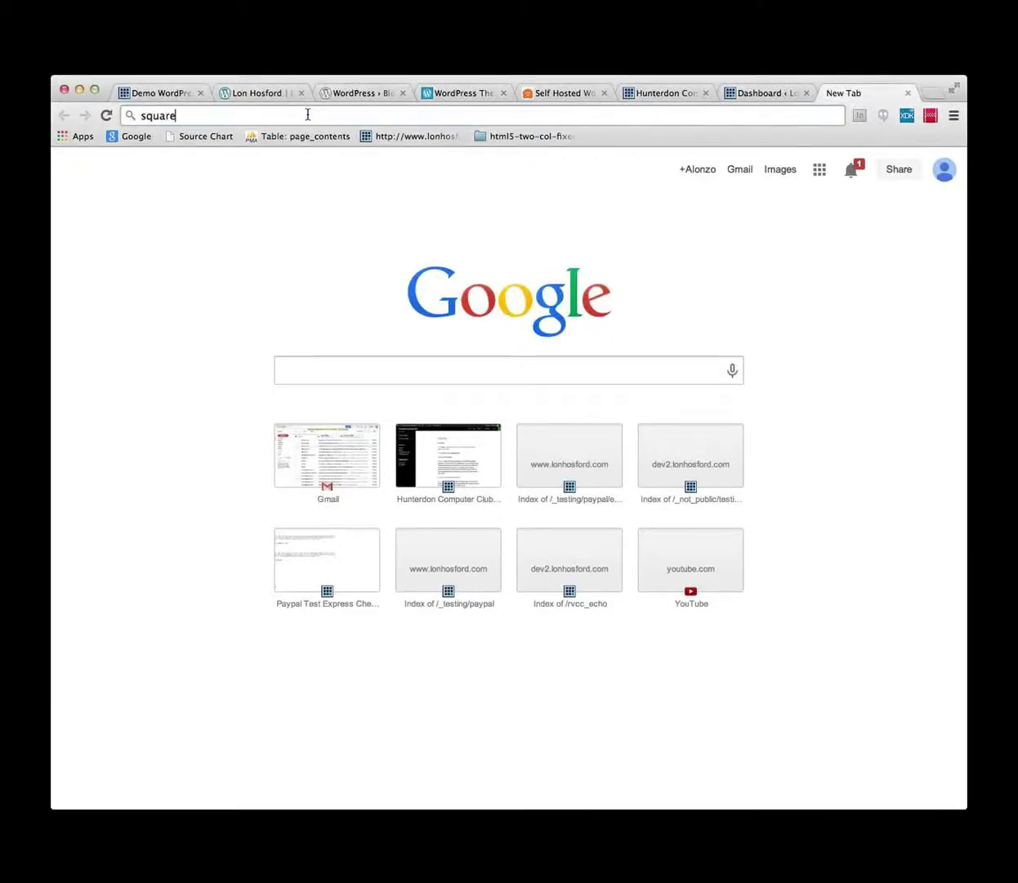
key(Right)
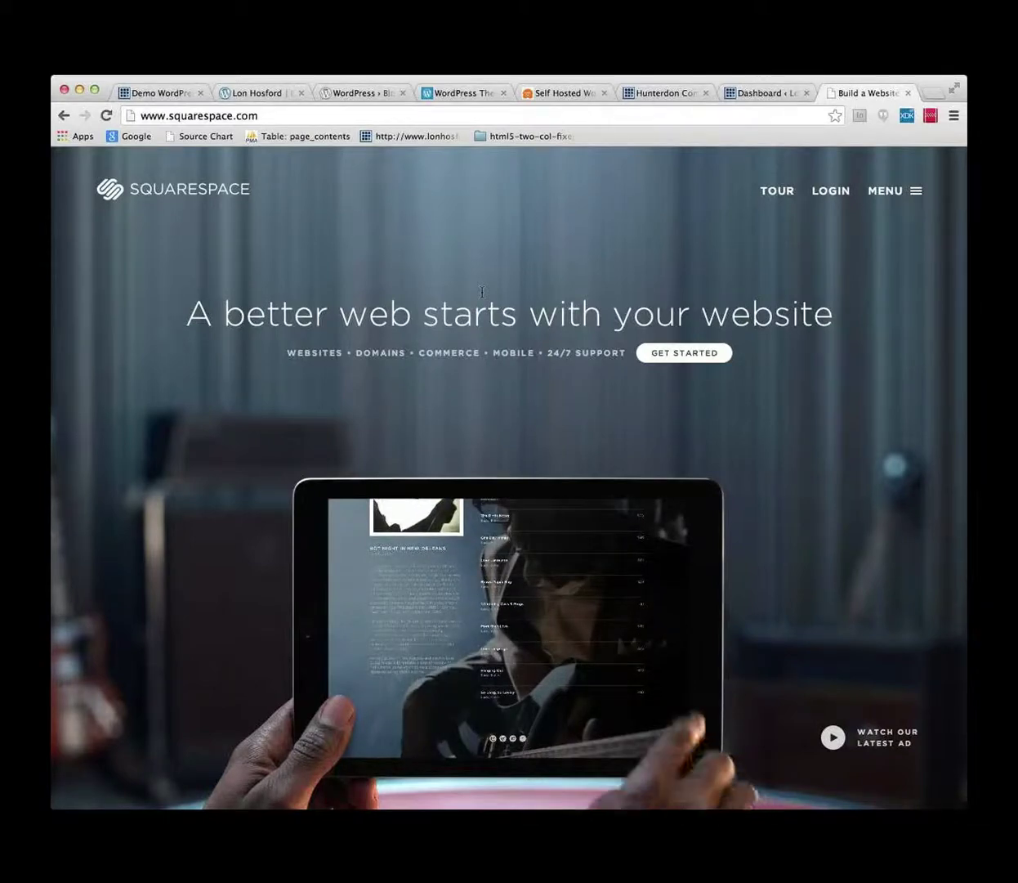
click(327, 114)
text(wew)
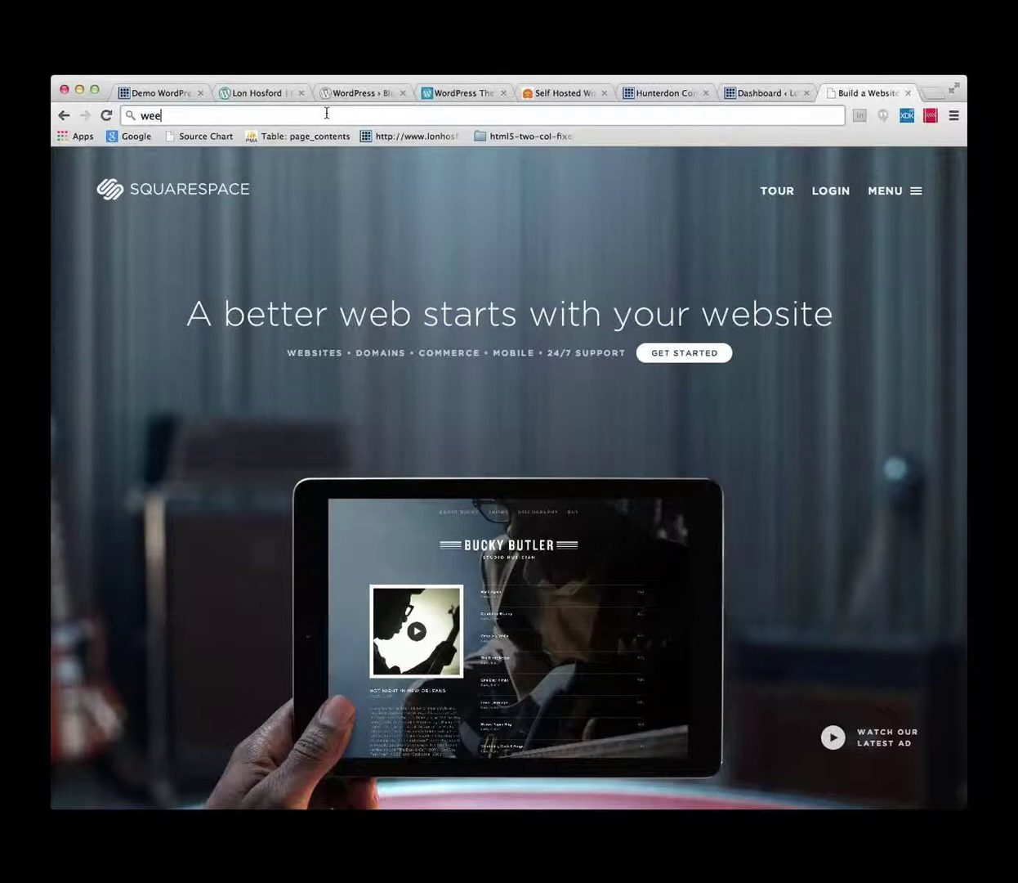
text(bly)
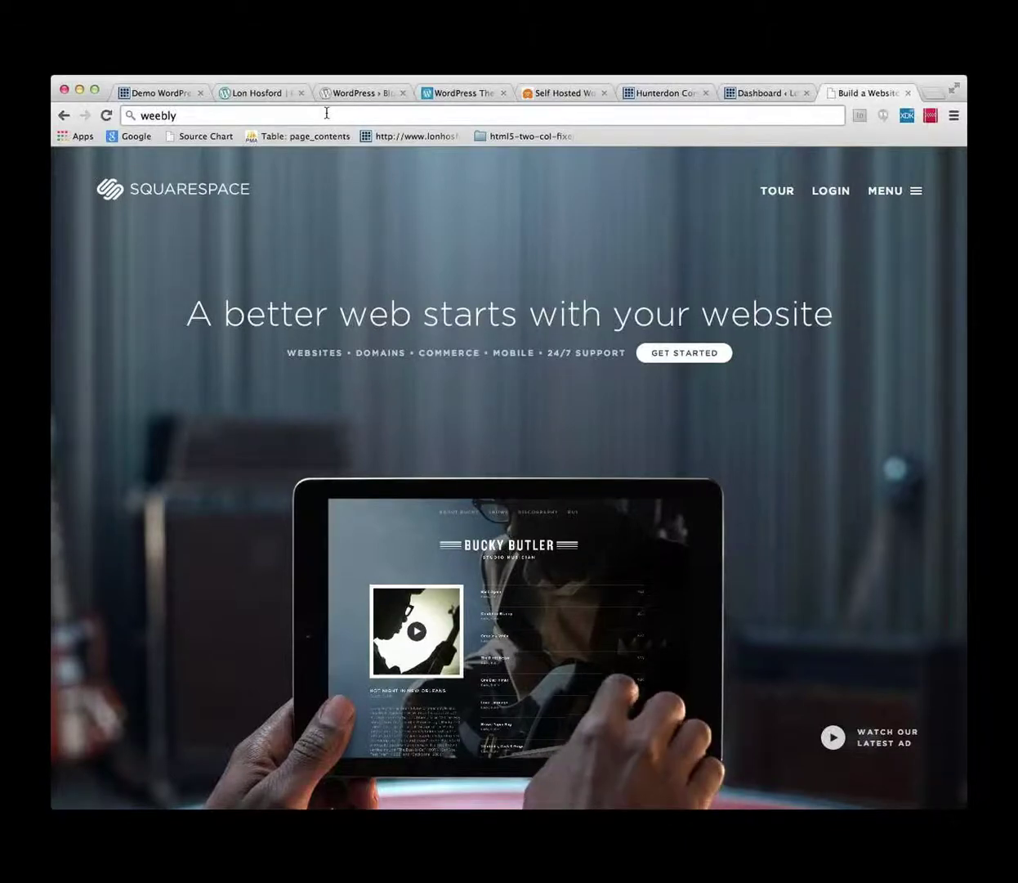
key(Return)
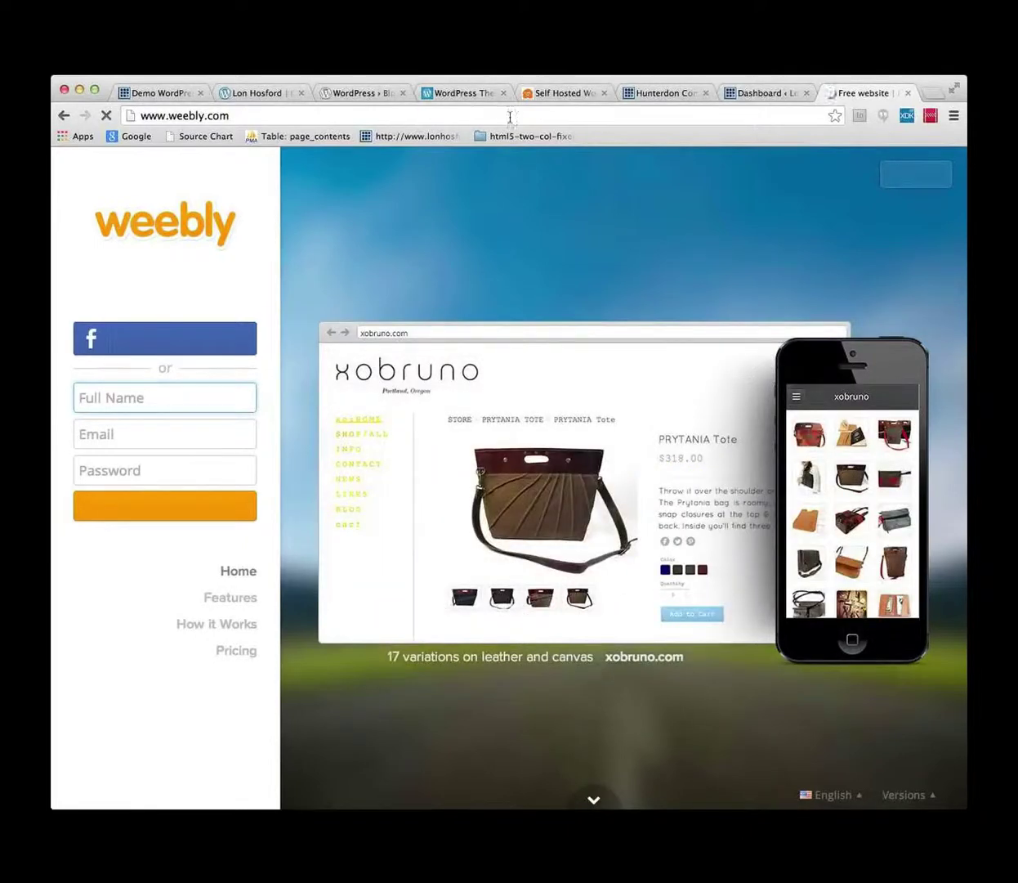
click(379, 115)
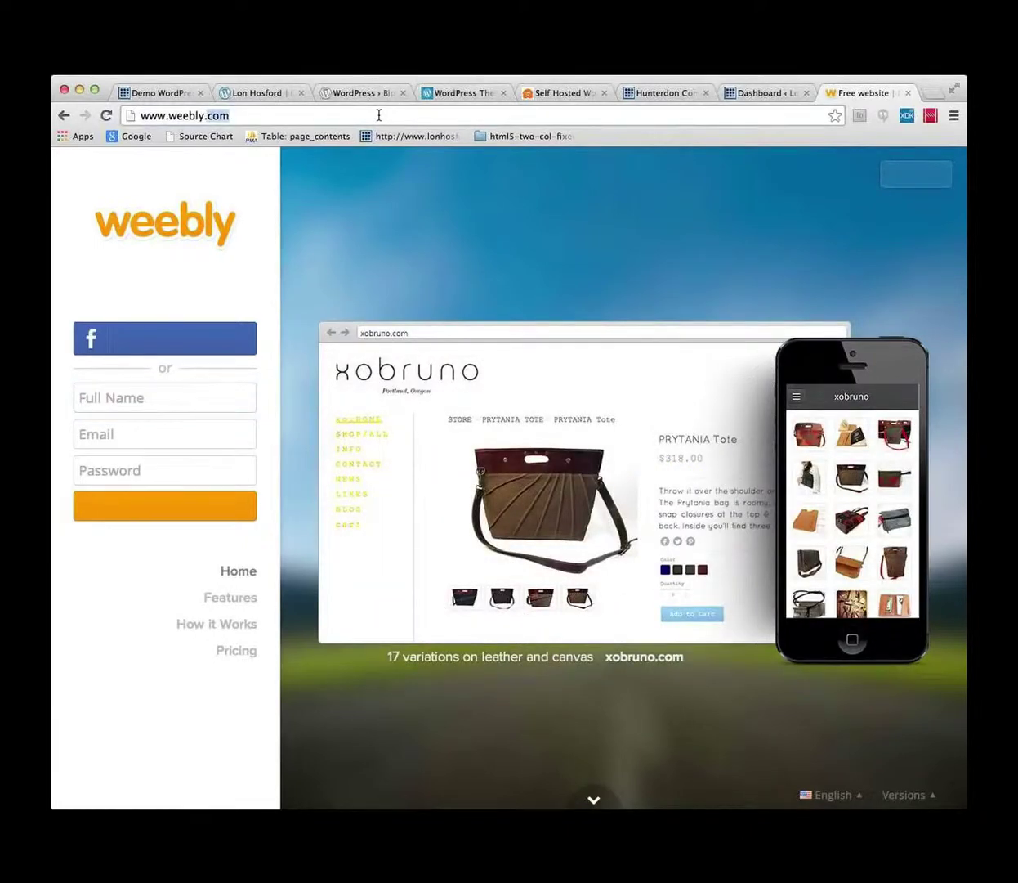
click(379, 116)
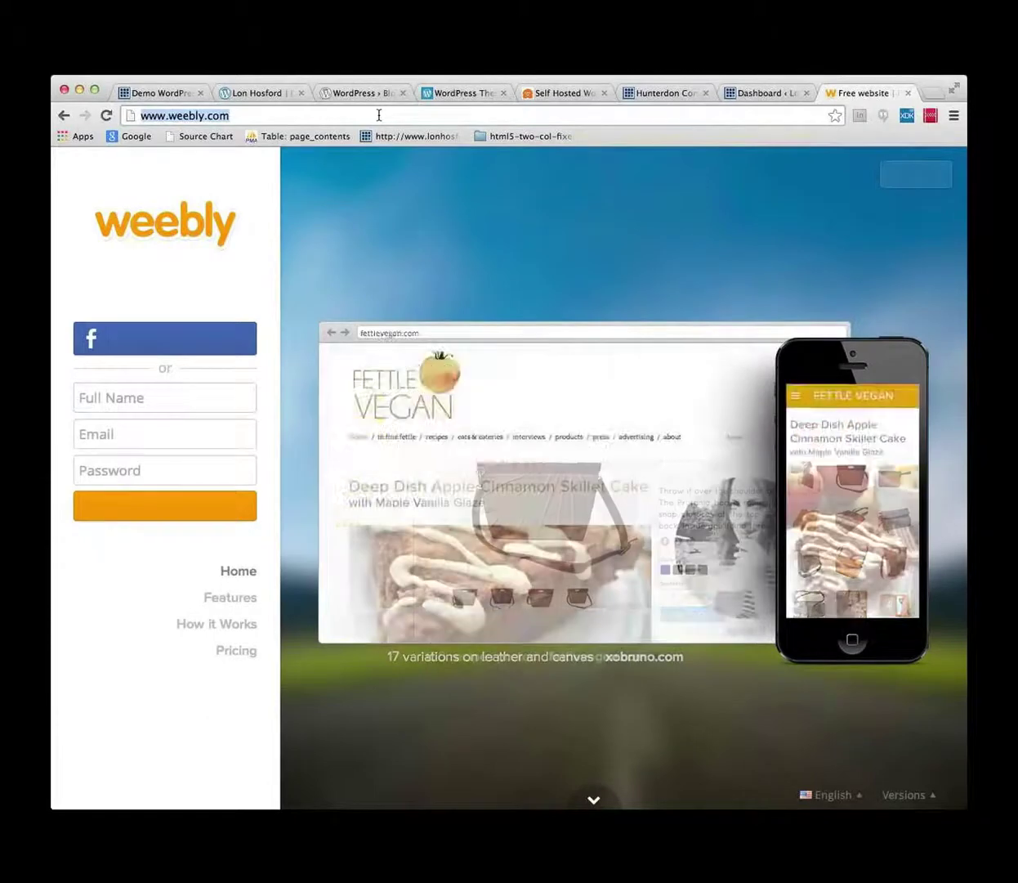
Load blogger.com, reaching the Google password re-entry page, then bring Chrome back to the front.
text(blogger.com)
key(Return)
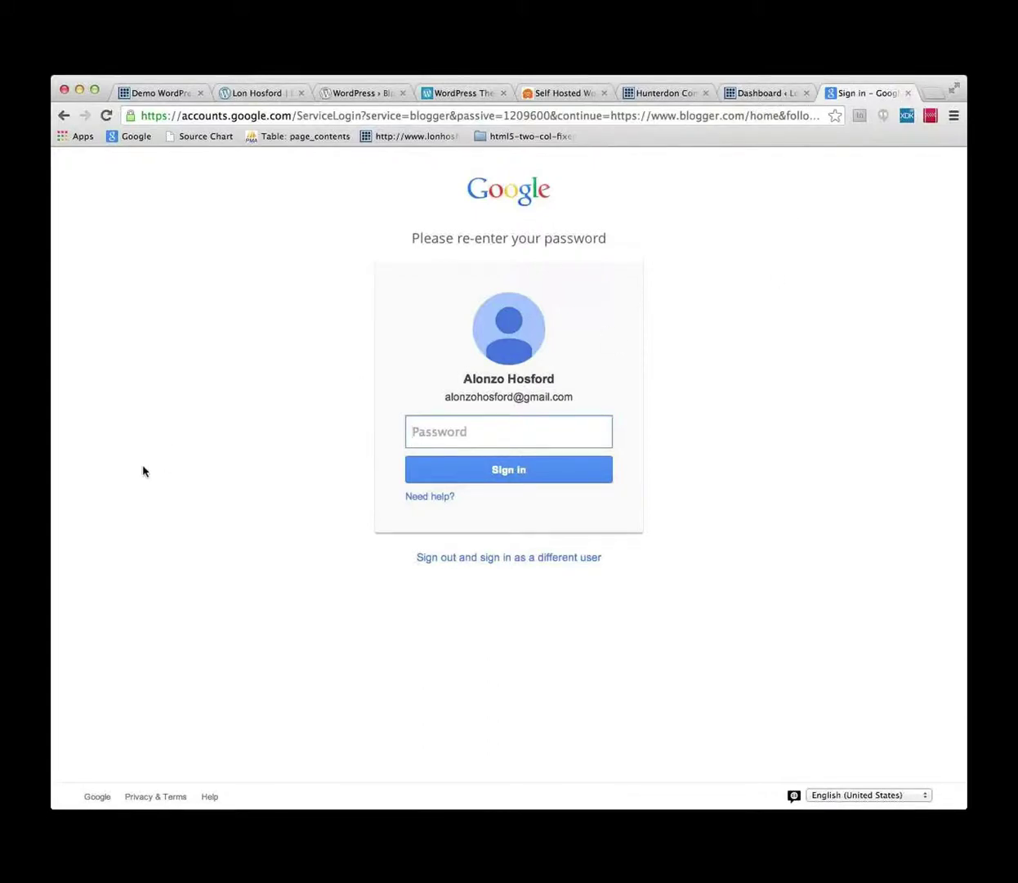
key(super+Tab)
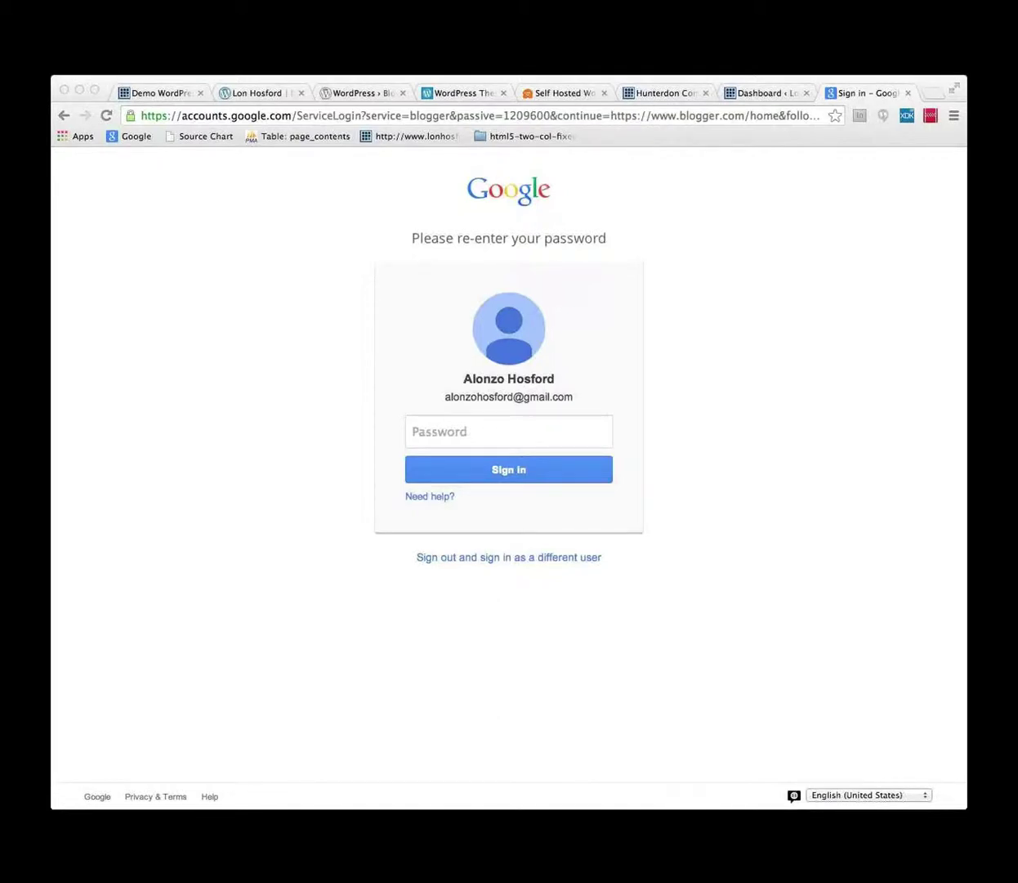
click(403, 645)
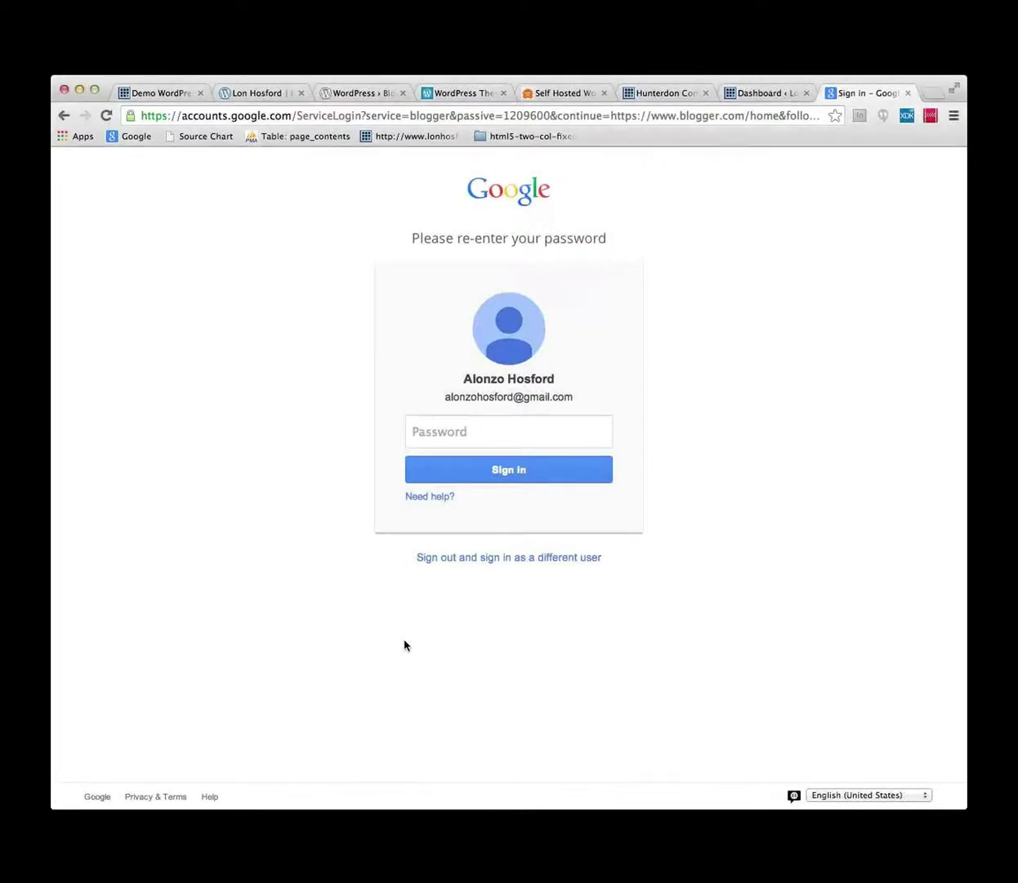
Show the wpbeginner self-hosted vs free WordPress article, scrolled to its title and infographic.
click(370, 96)
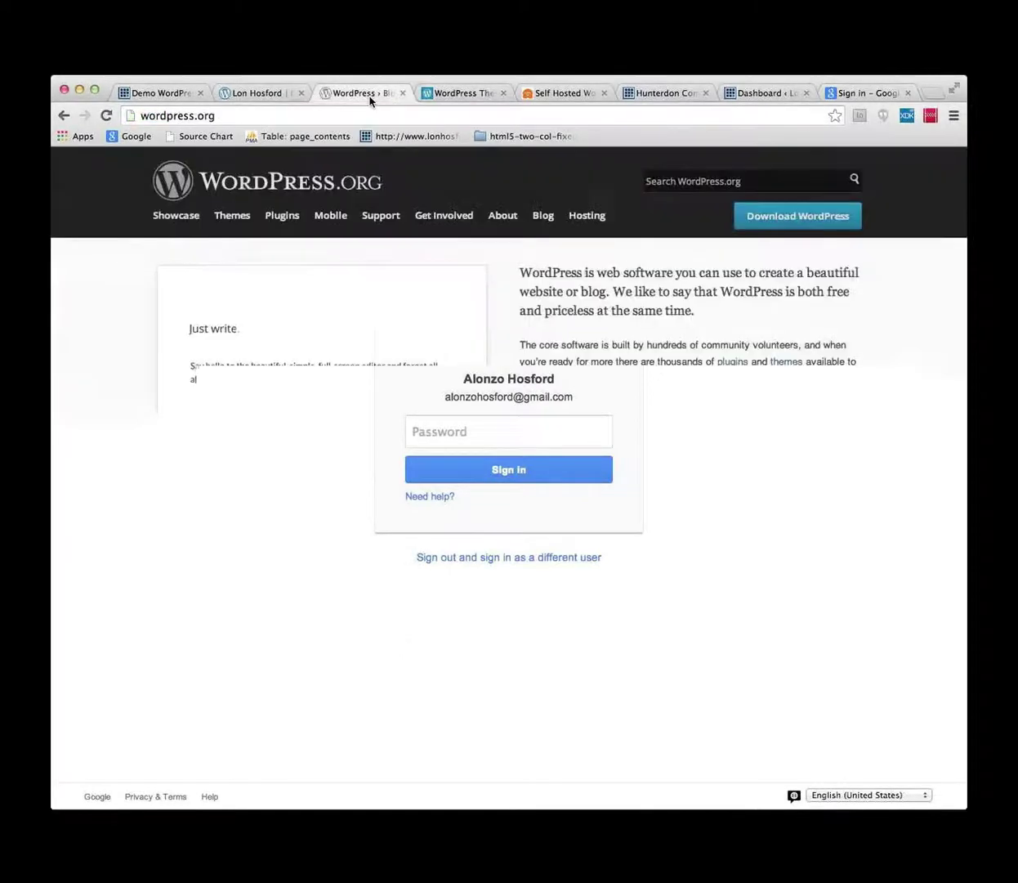
click(456, 93)
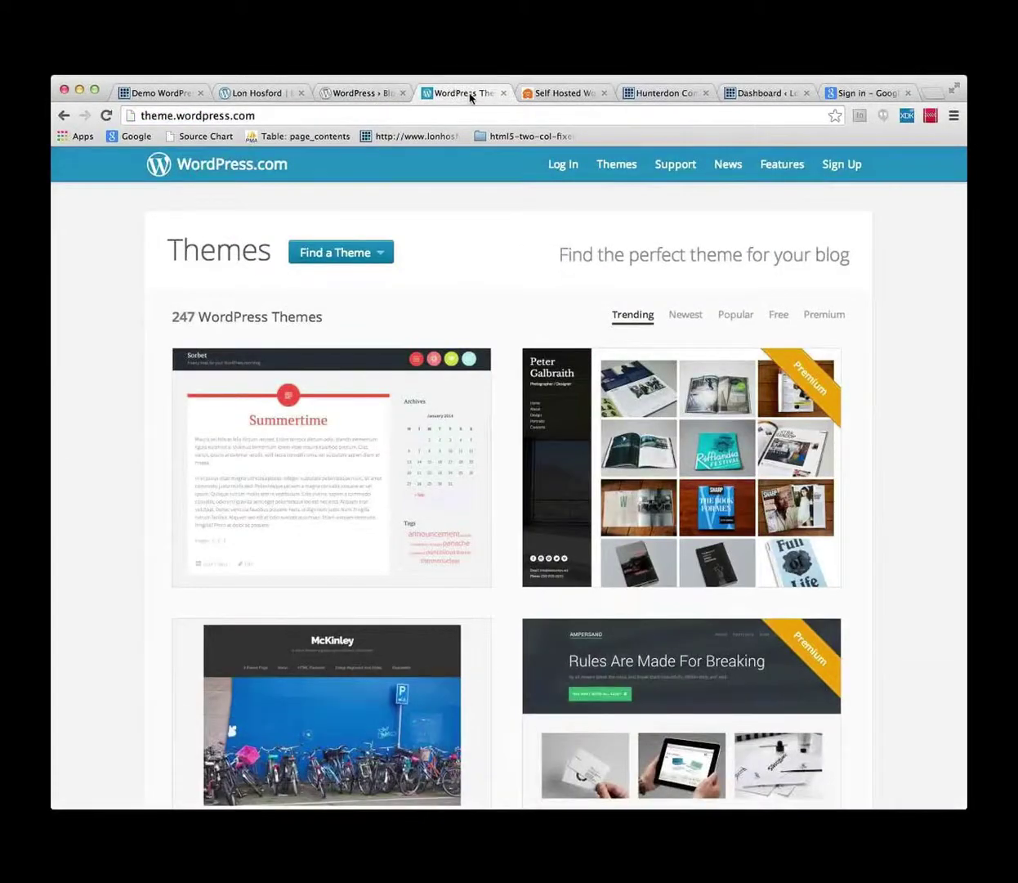
click(551, 95)
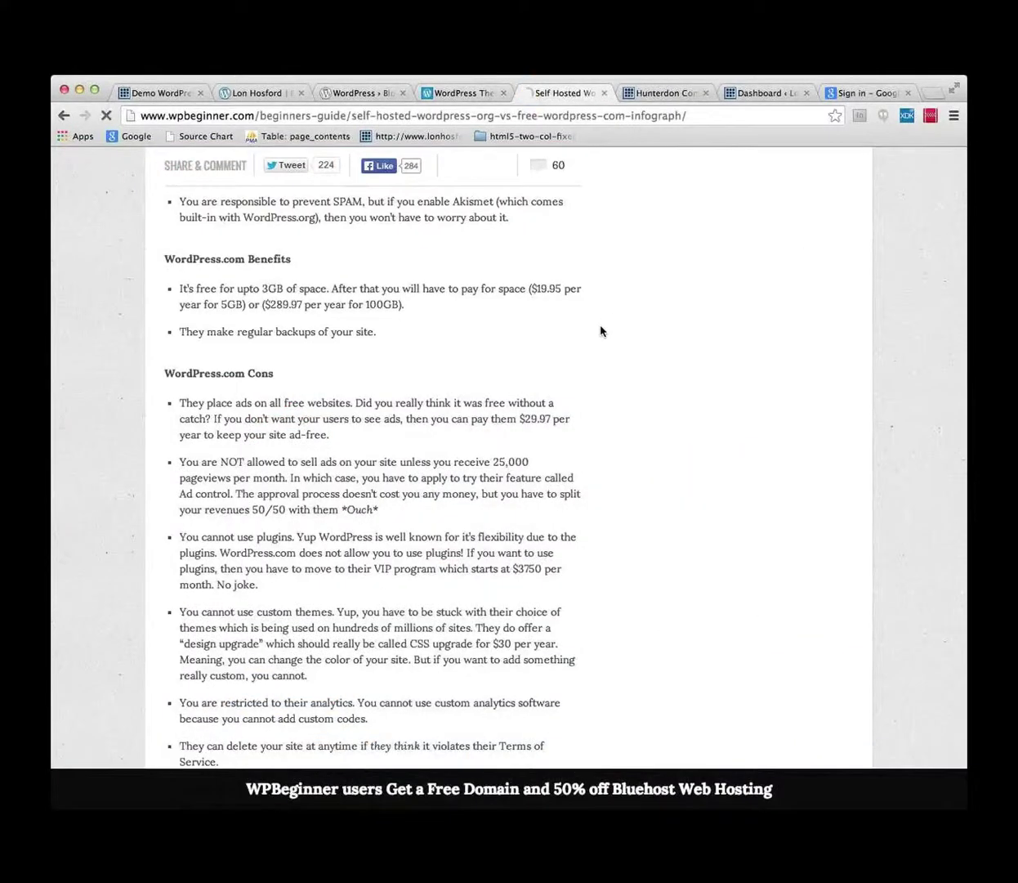
scroll(599, 331, up, 3)
scroll(600, 331, up, 10)
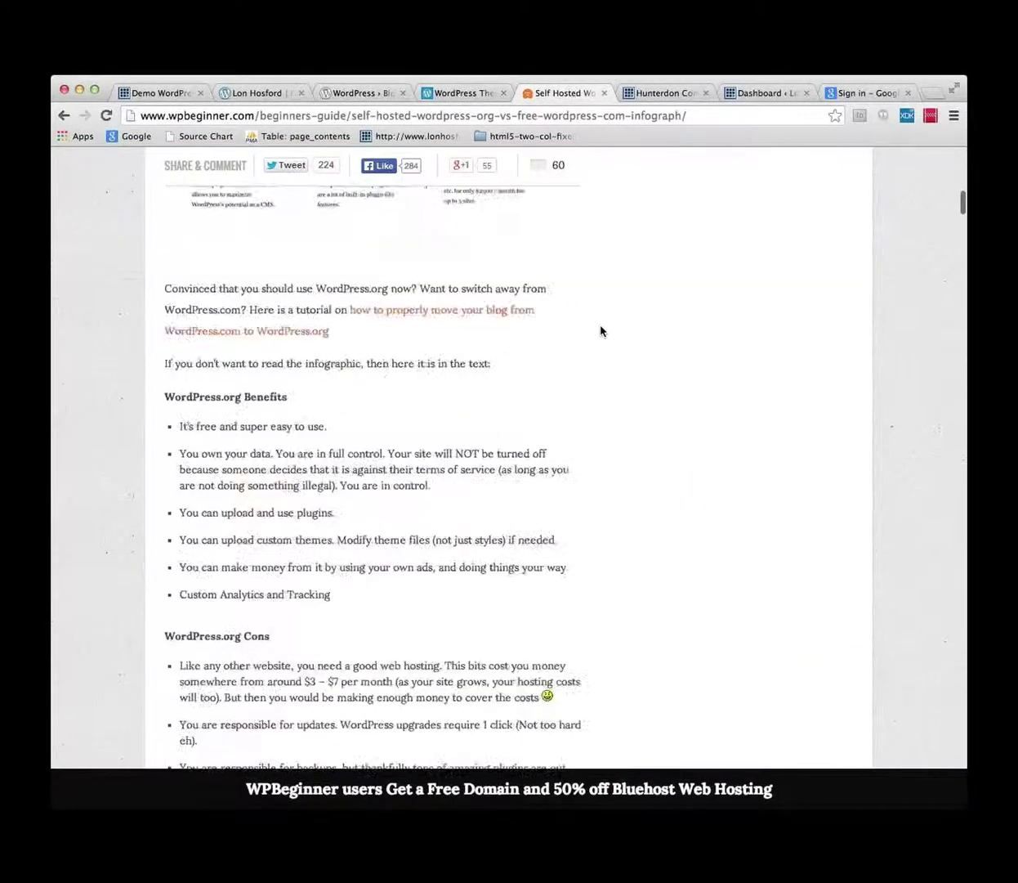
scroll(599, 331, up, 8)
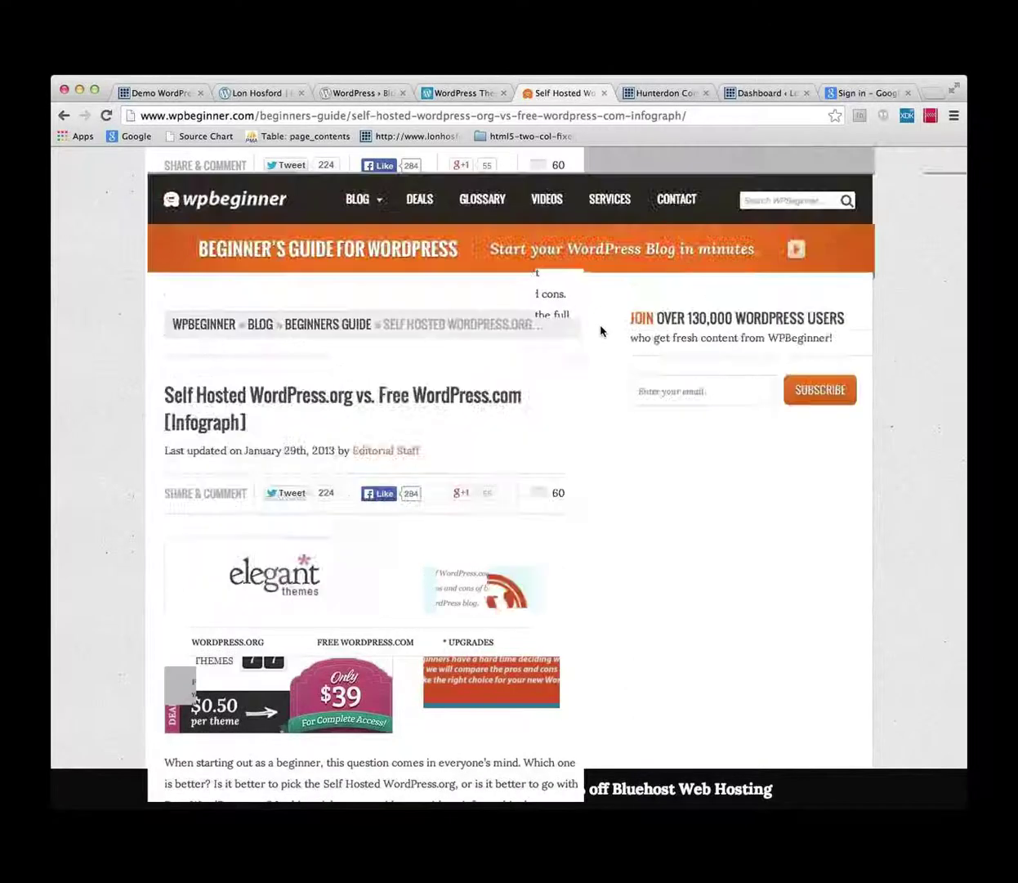
scroll(600, 331, down, 3)
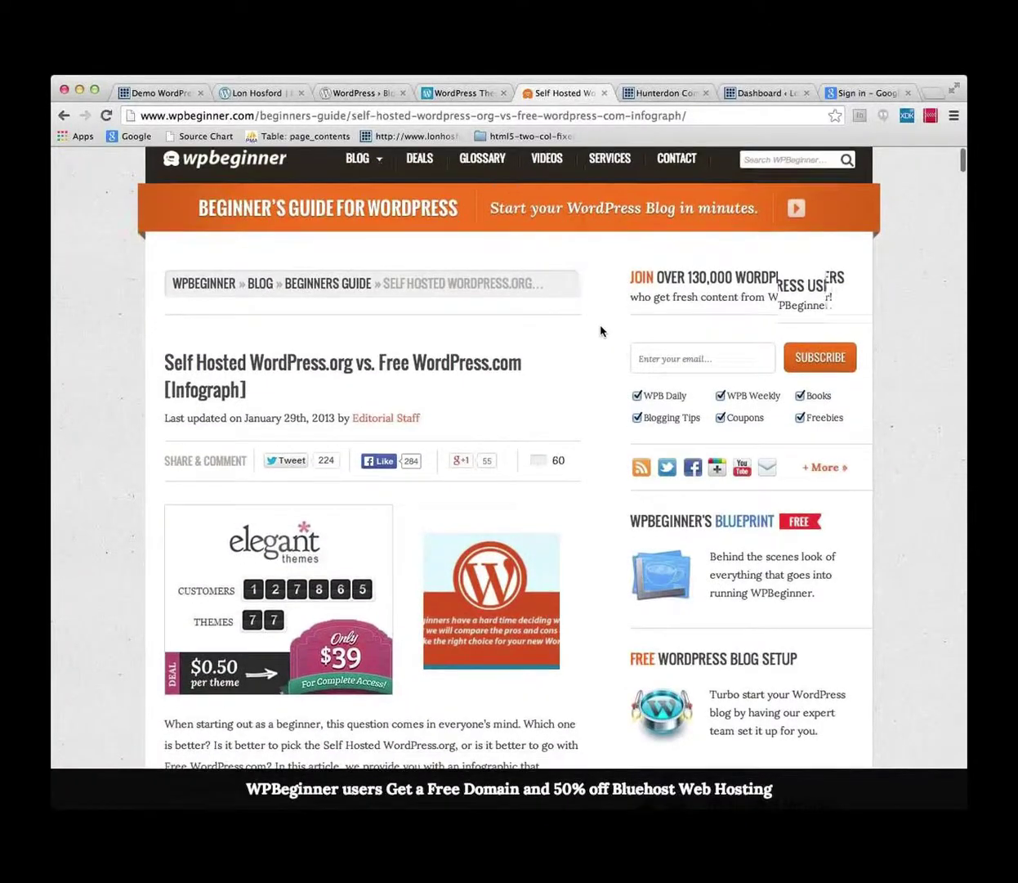
scroll(600, 331, down, 1)
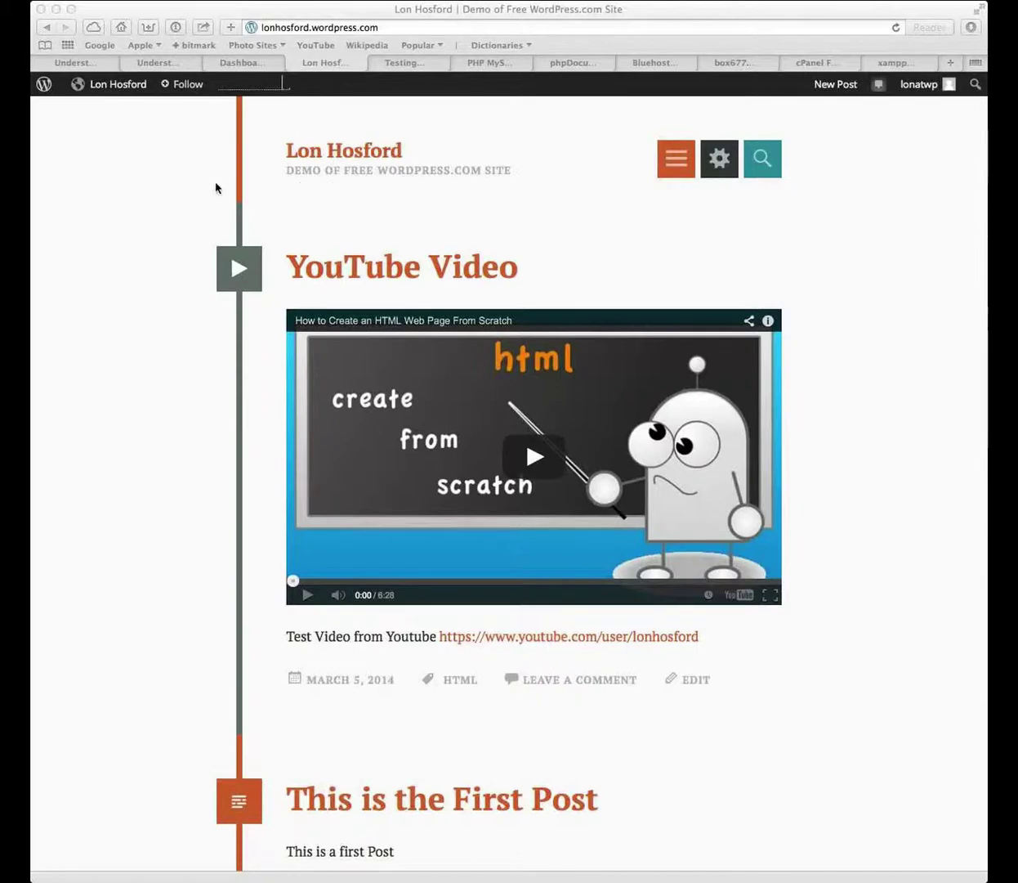
From the free demo blog in Safari, use the WordPress logo to reach wordpress.com's Reader.
click(180, 200)
click(42, 86)
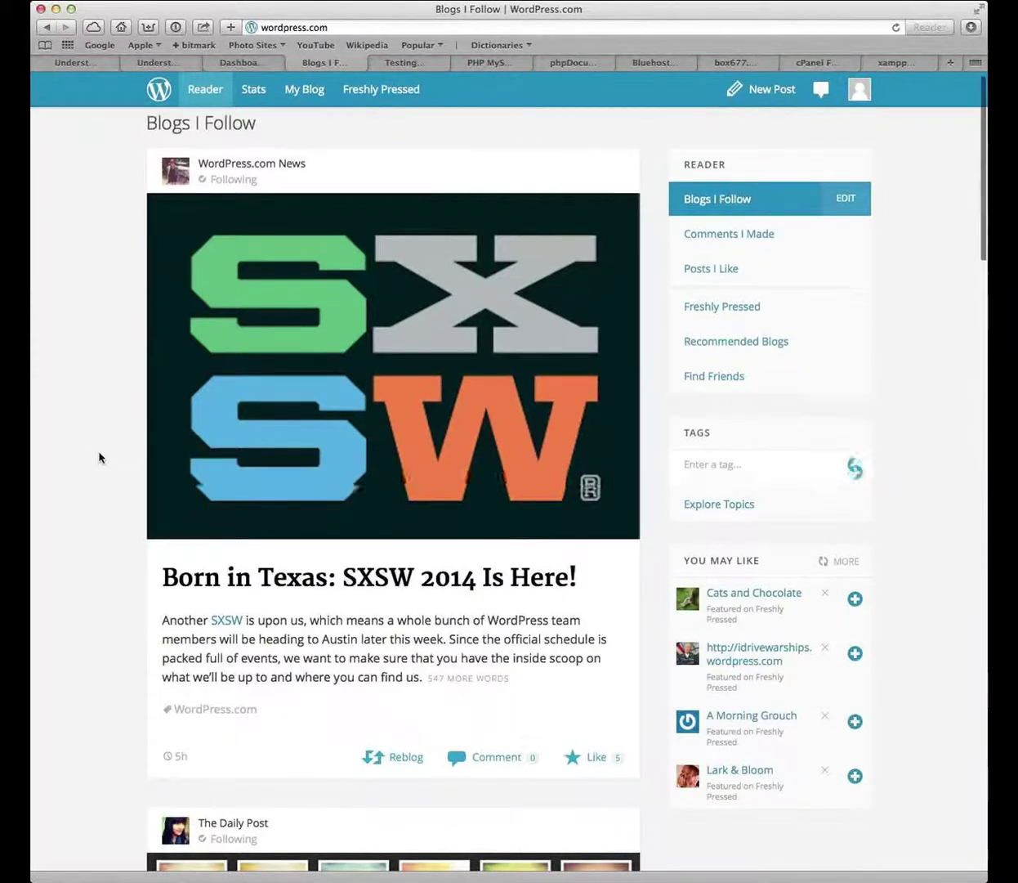
Scroll through the Blogs I Follow feed and back up to the SXSW 2014 post.
scroll(99, 458, down, 10)
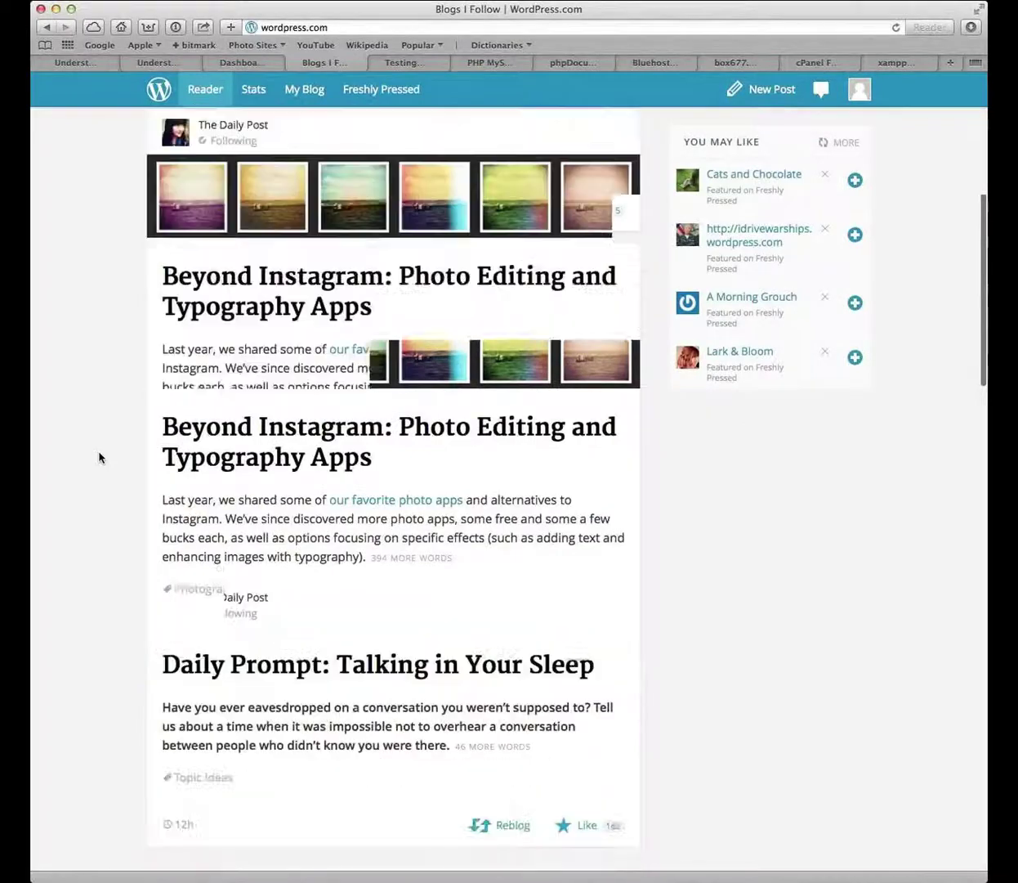
scroll(99, 458, down, 10)
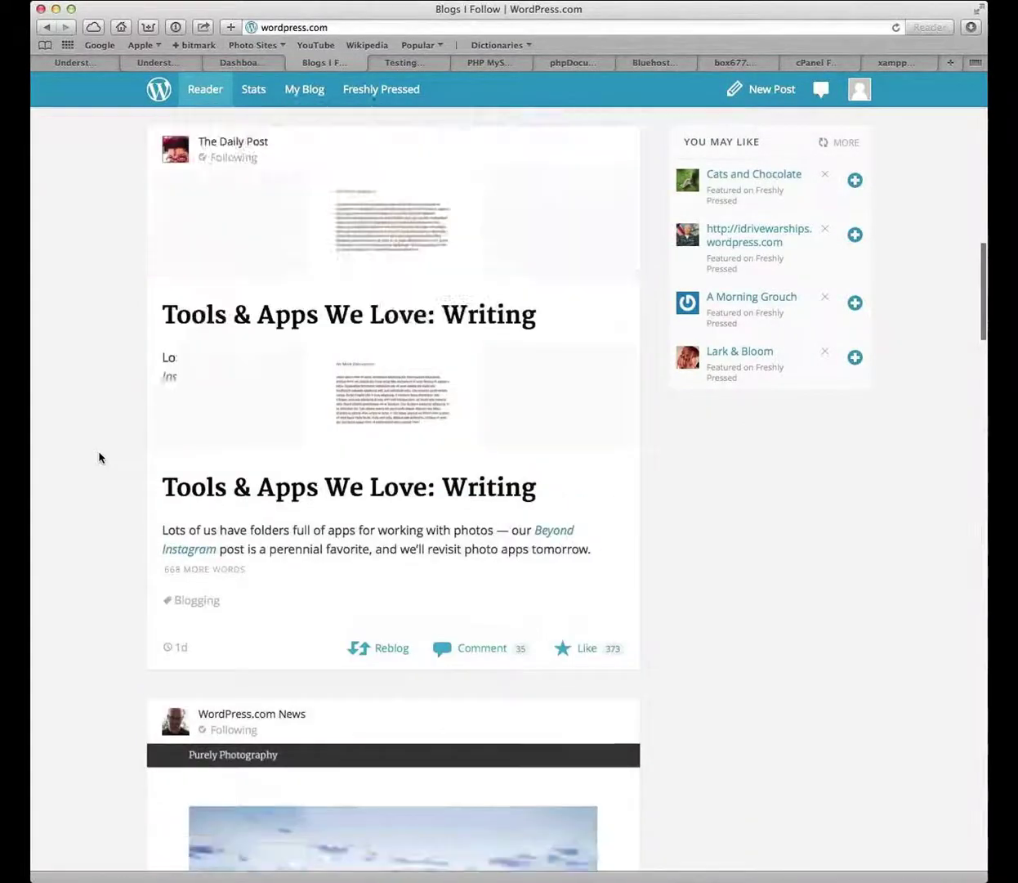
scroll(99, 458, down, 10)
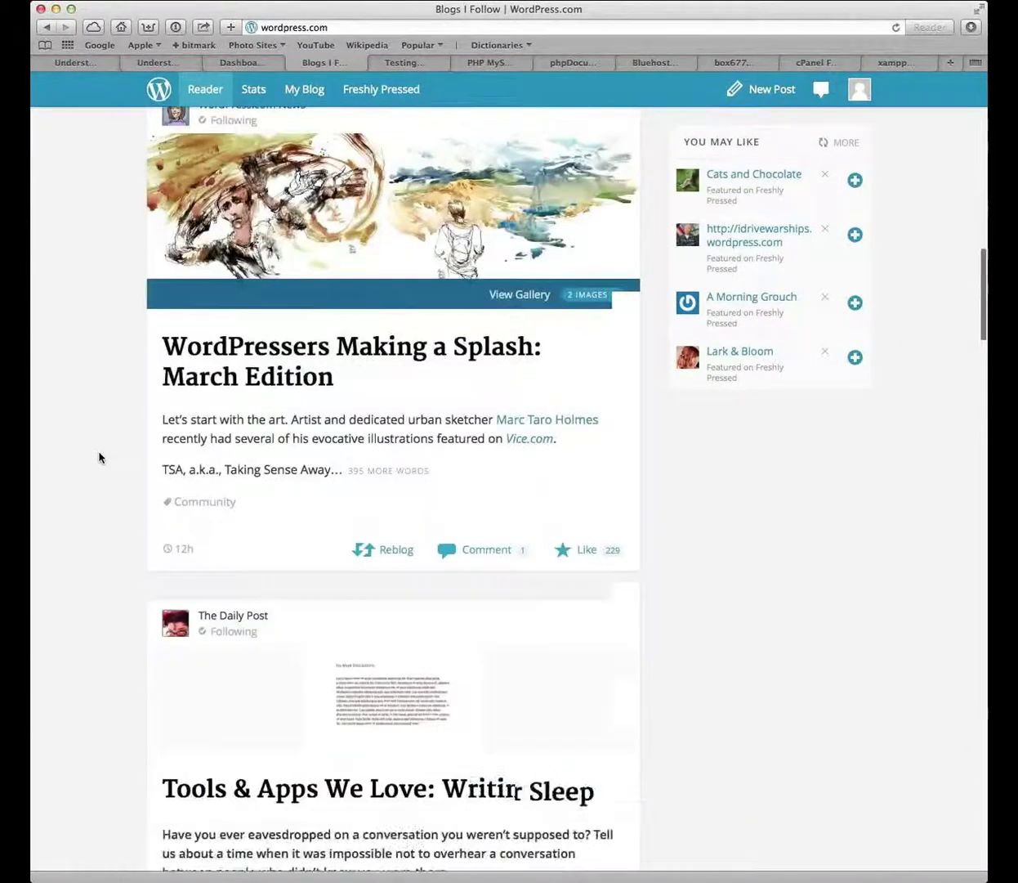
scroll(99, 457, up, 15)
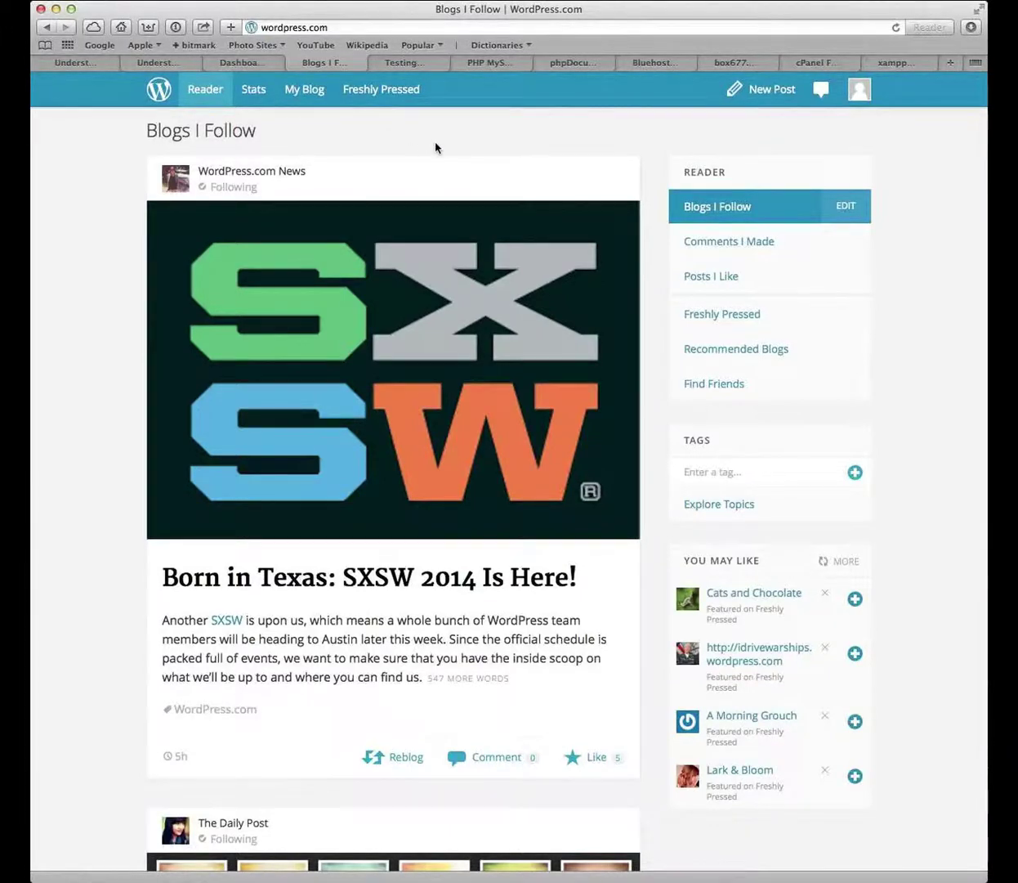
Leave the new-post screen through My Blog and the Reader, then open the blog's wp-admin Dashboard.
click(771, 89)
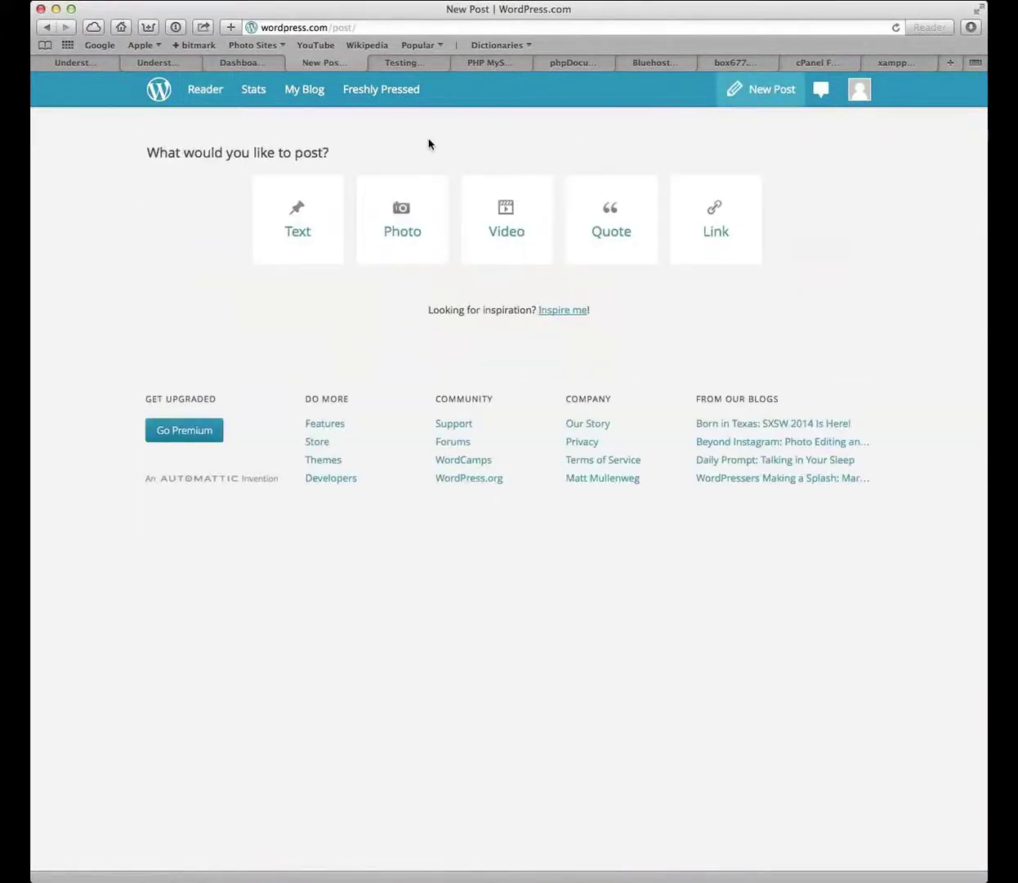
click(310, 91)
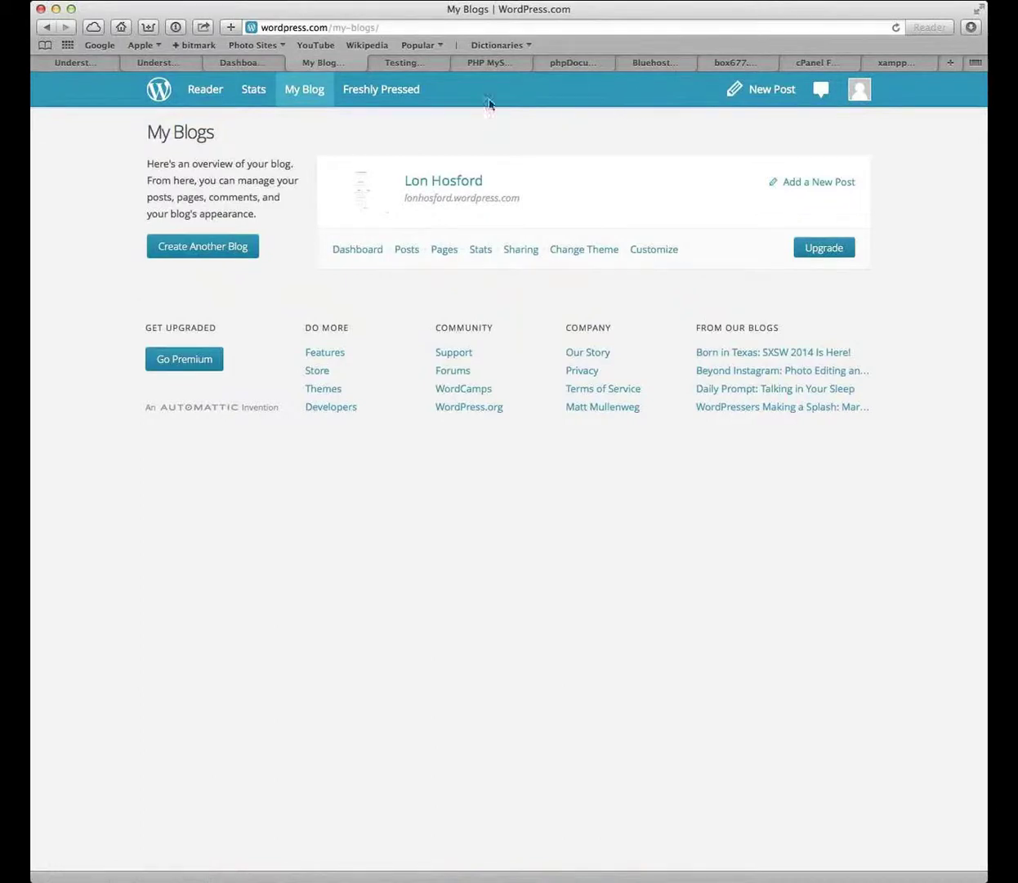
click(863, 89)
click(159, 88)
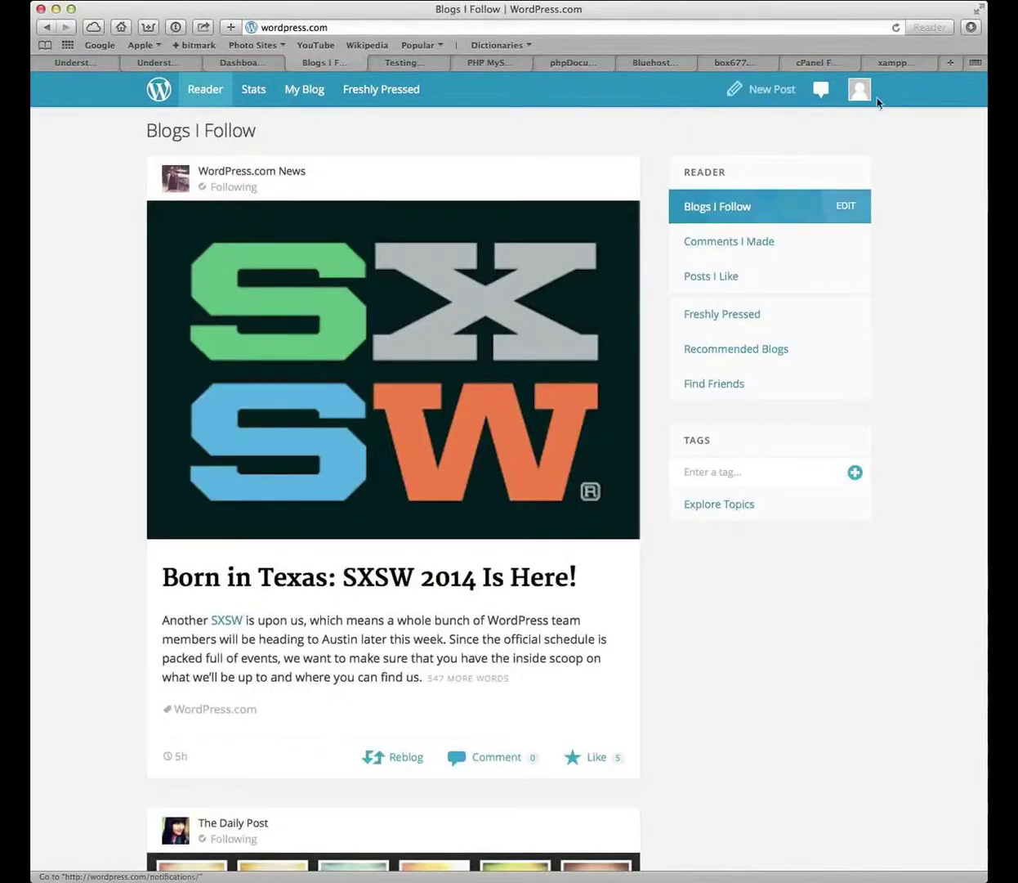
mouse_move(863, 94)
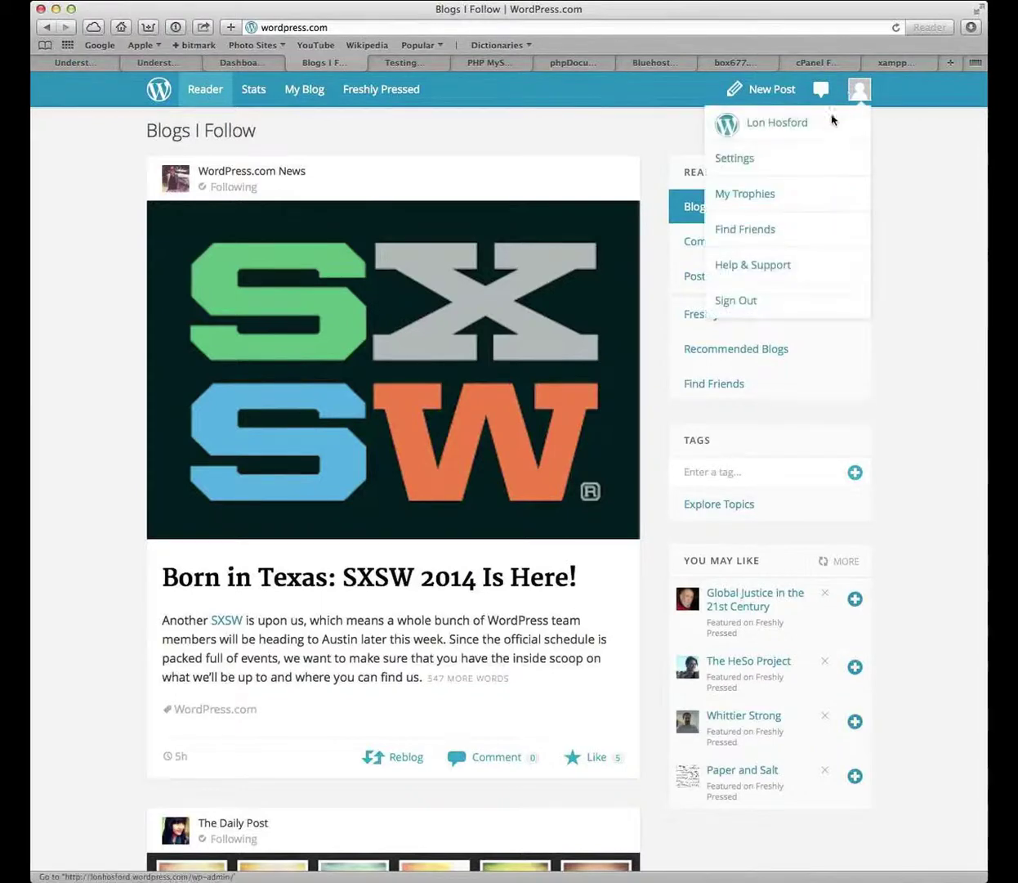
click(833, 129)
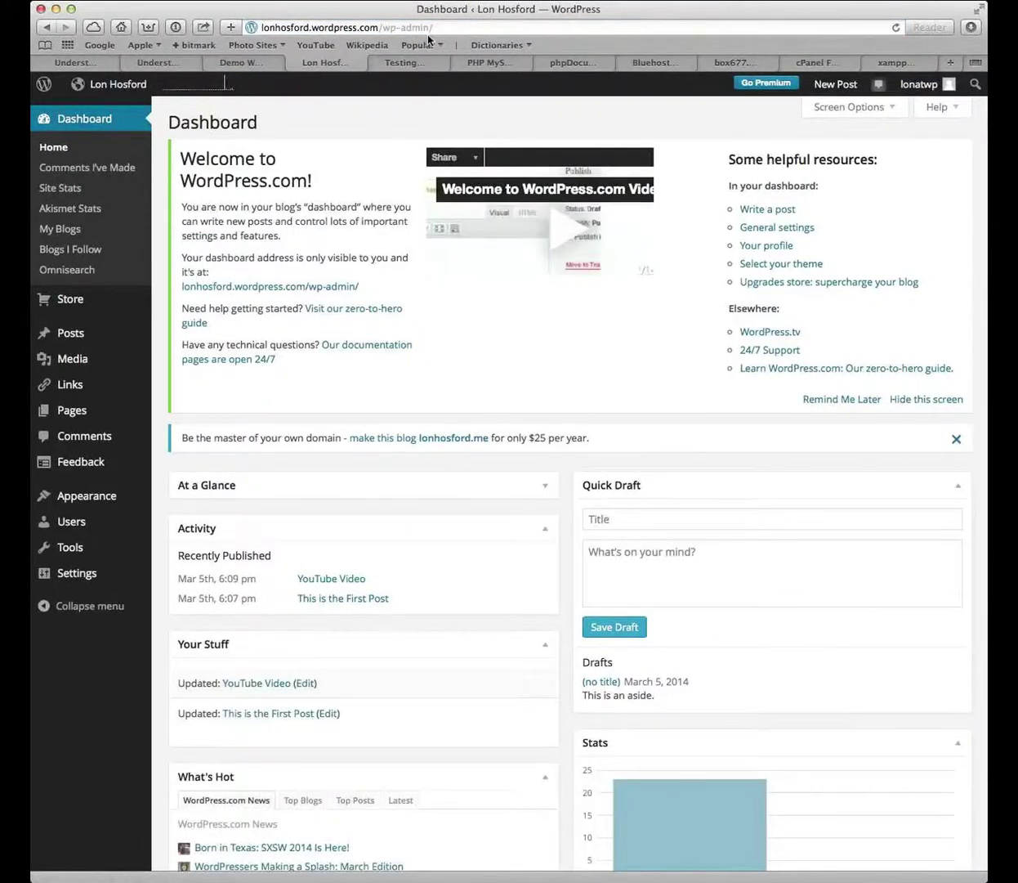
Return from the wp-admin Dashboard to the Reader's Blogs I Follow feed, topped by the SXSW 2014 post.
mouse_move(82, 87)
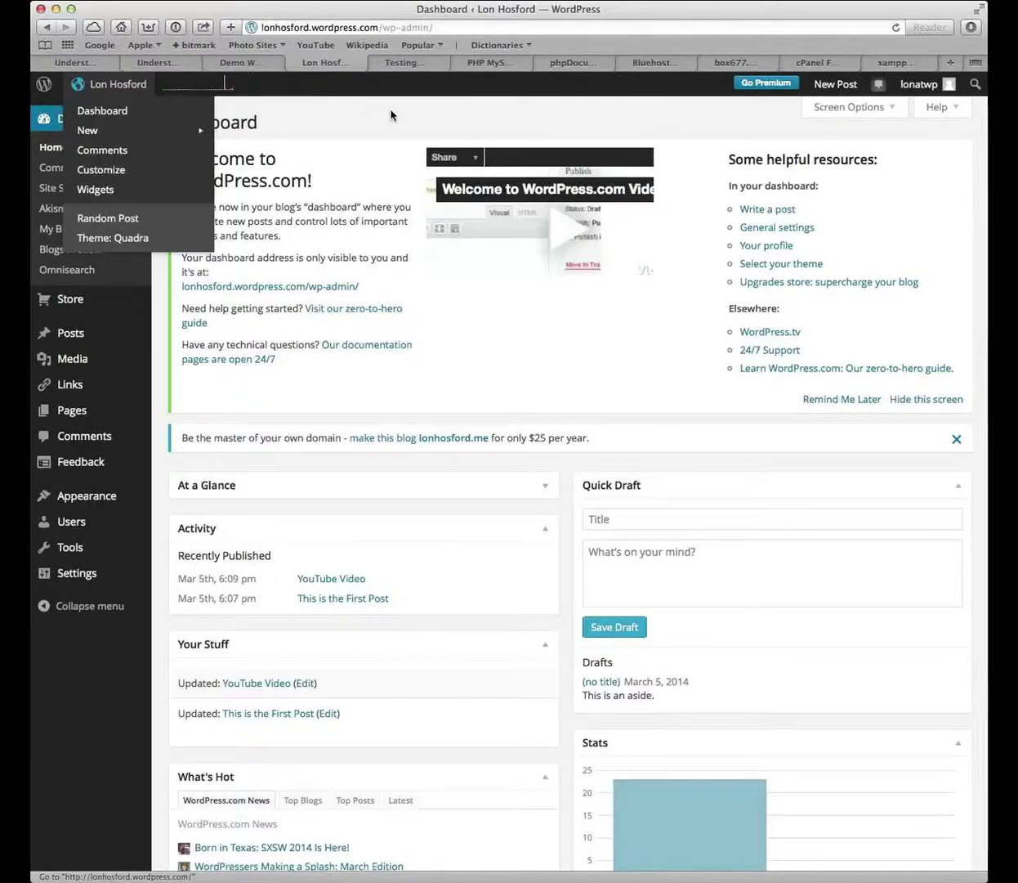
mouse_move(125, 93)
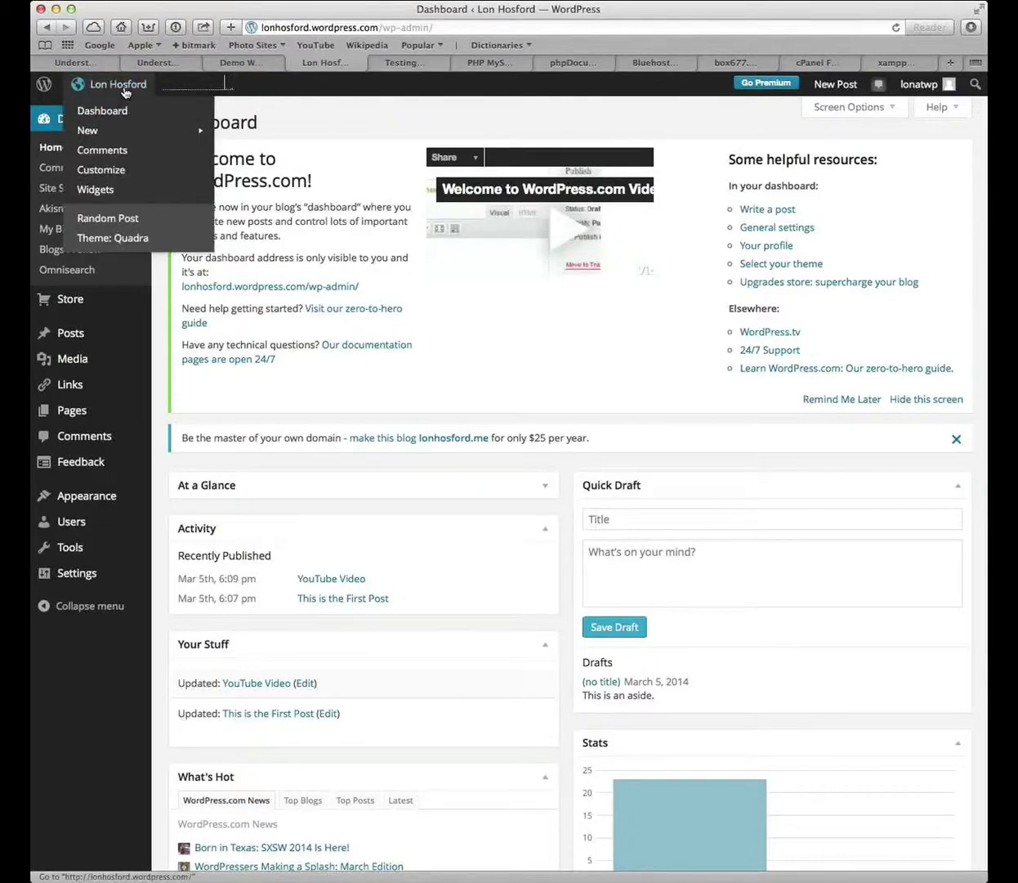
click(47, 87)
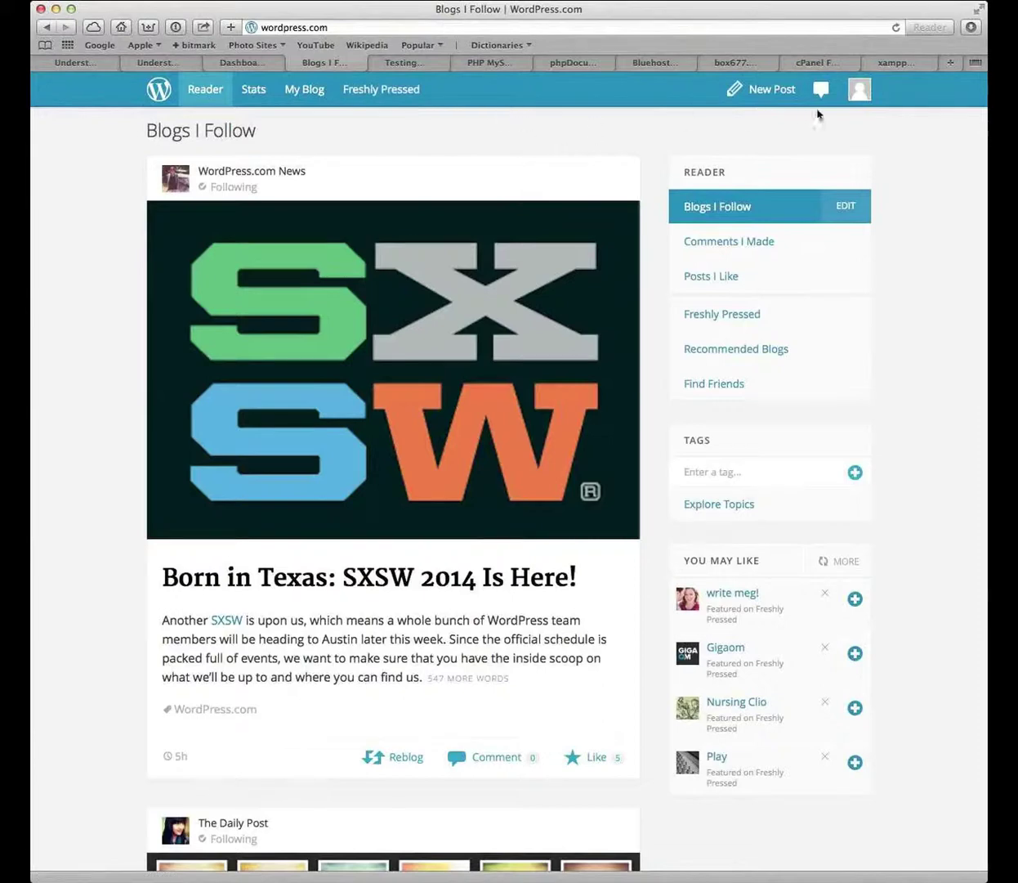
Look over the account Settings page, then go back to the Blogs I Follow reader.
mouse_move(859, 92)
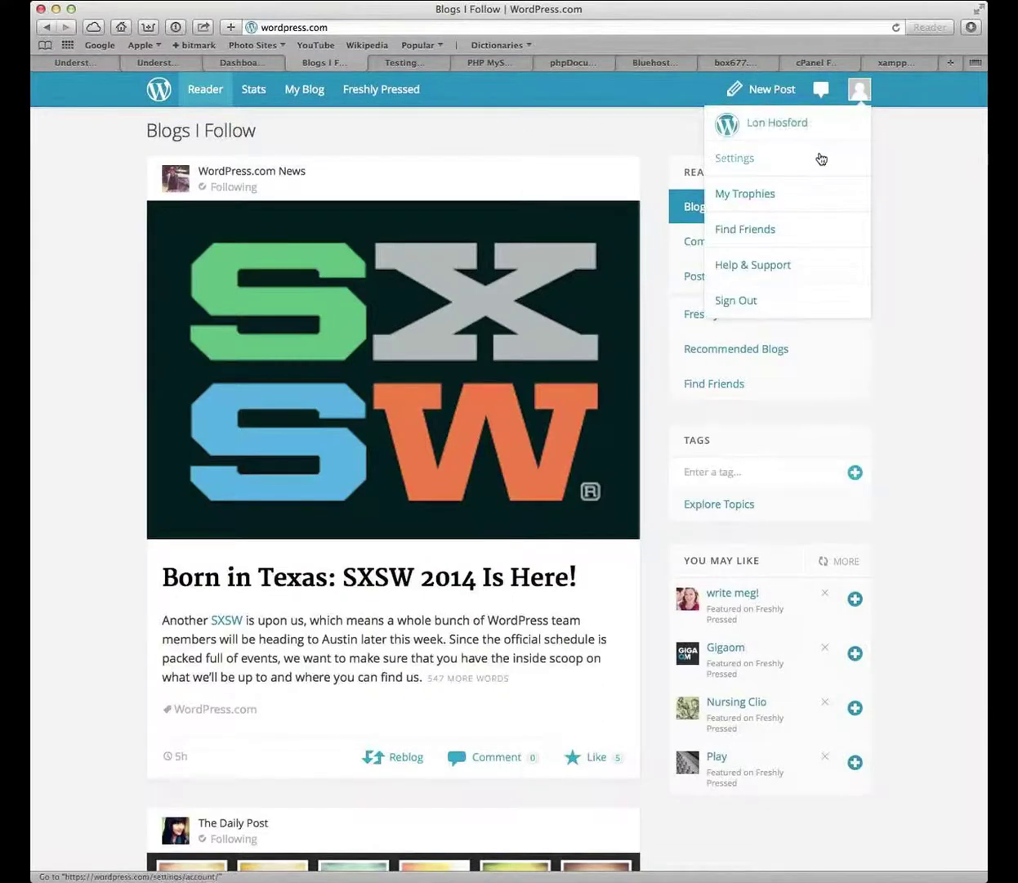
click(820, 158)
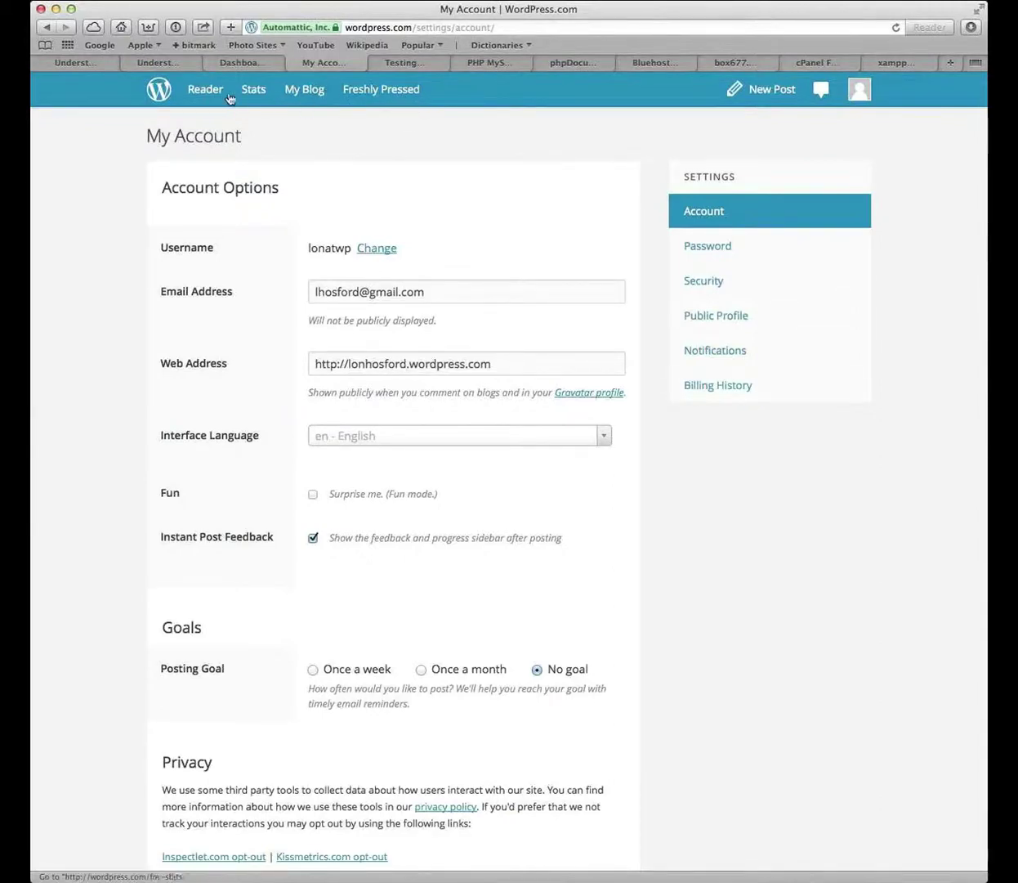
click(204, 94)
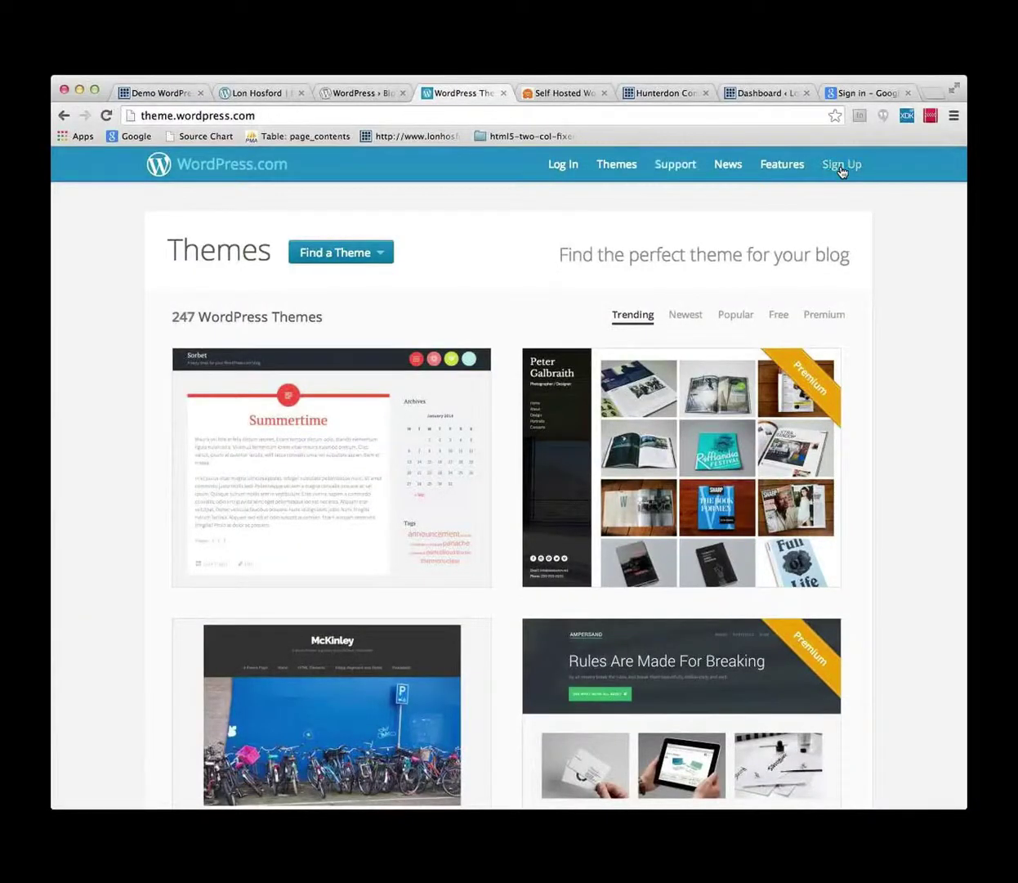
Open the signup page and bring the Beginner, Premium $99.00 and Business $299.00 plans into view.
click(841, 166)
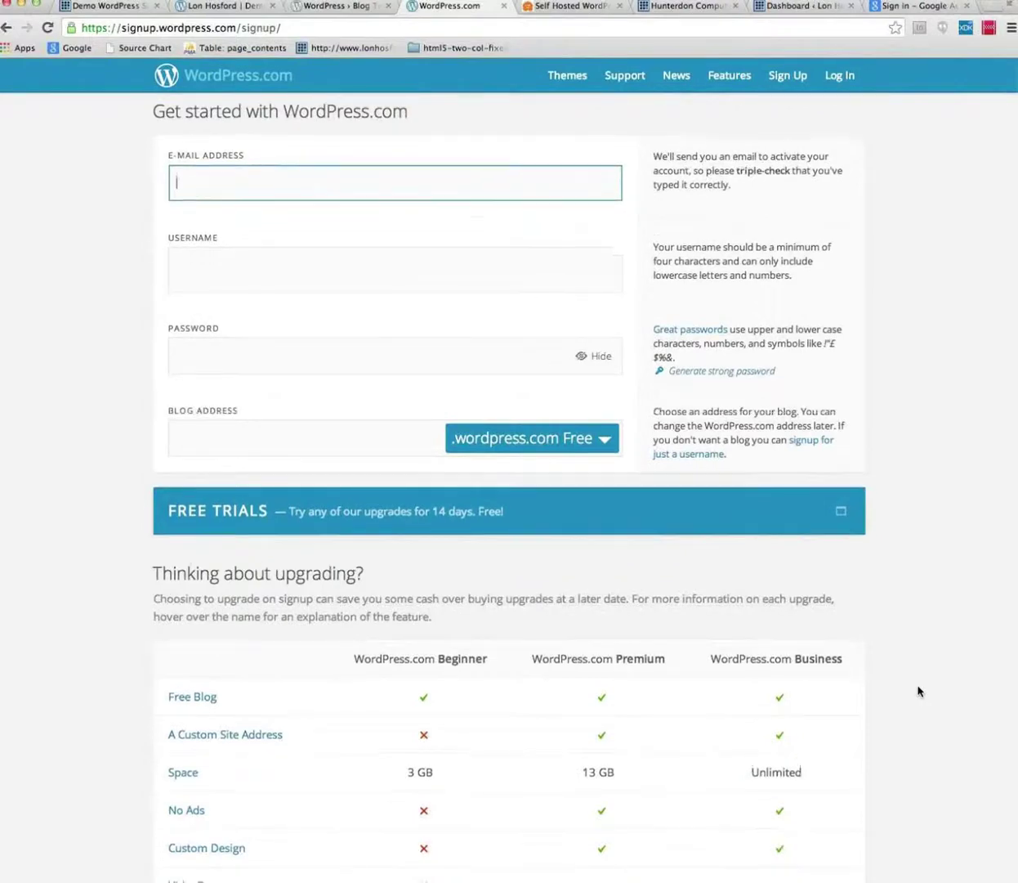
scroll(918, 692, down, 2)
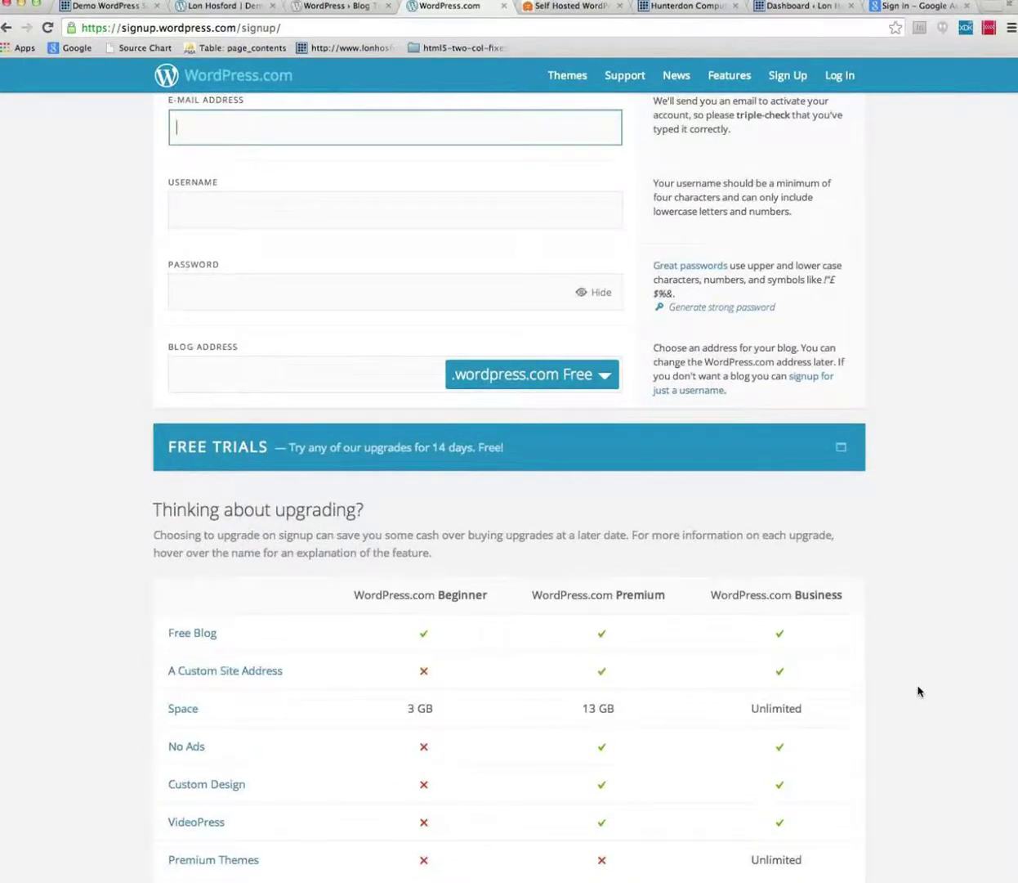
scroll(918, 691, down, 1)
Scroll the plan table to show storage (3 GB, 13 GB, unlimited) and Live Chat support.
scroll(917, 692, down, 4)
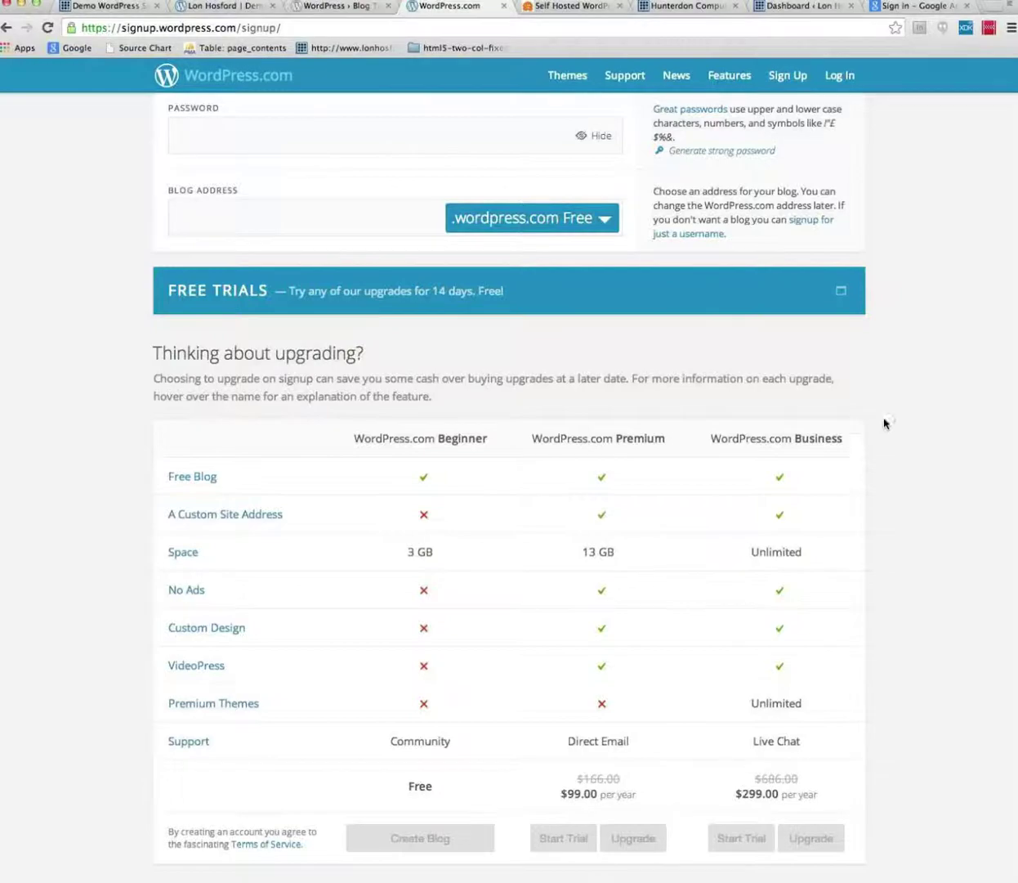
scroll(948, 421, up, 1)
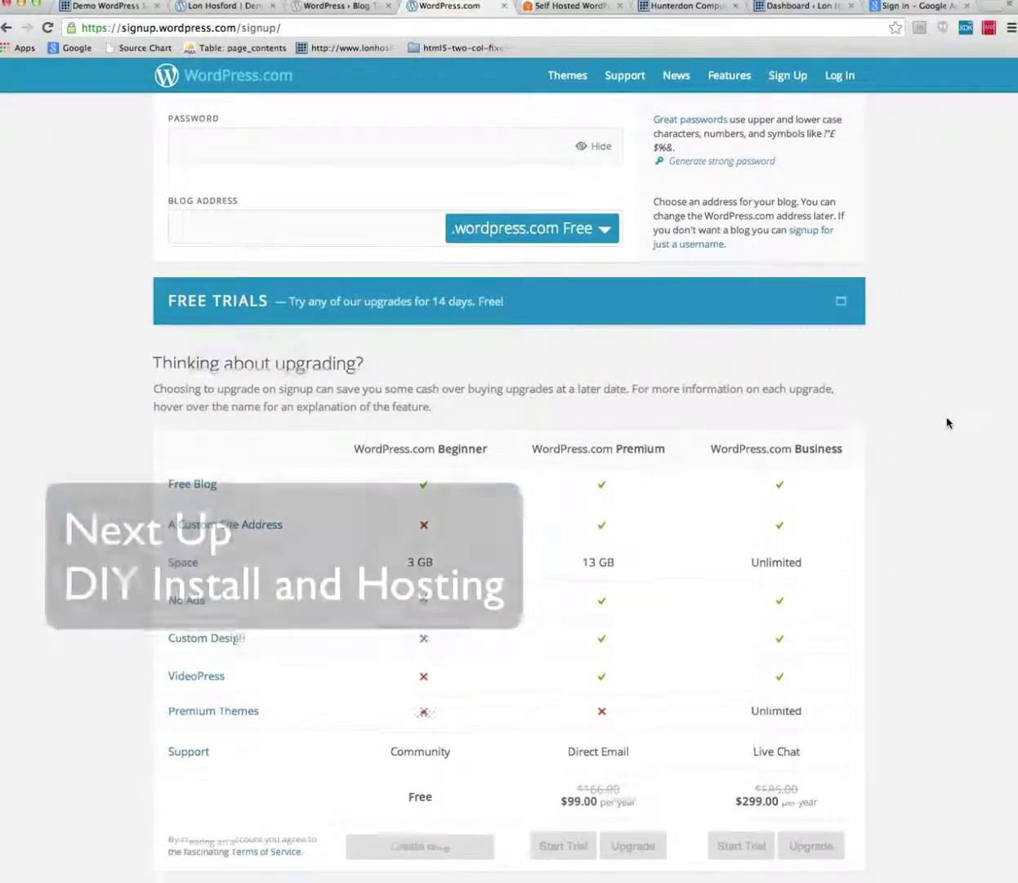